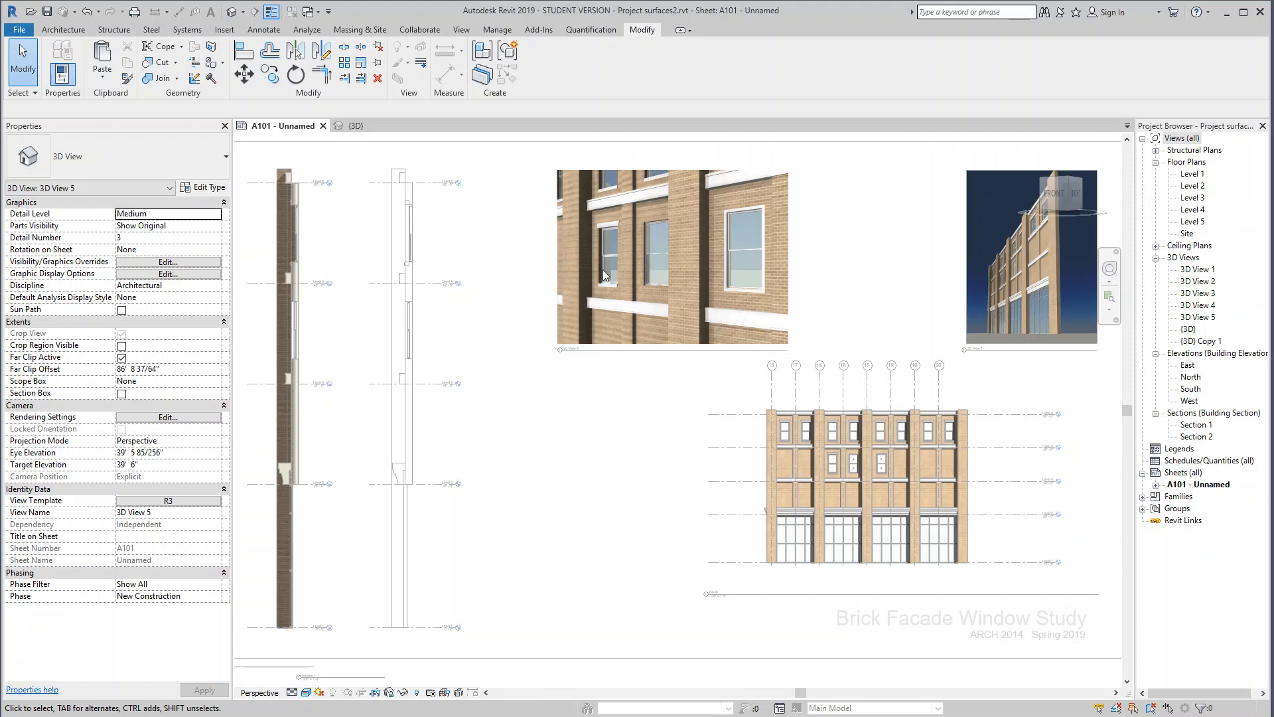
- Examine the windows in the brick facade perspective 3D View 5 on sheet A101, and close the sheet
{"action": "scroll", "coordinate": [625, 297], "scroll_direction": "up", "scroll_amount": 5}
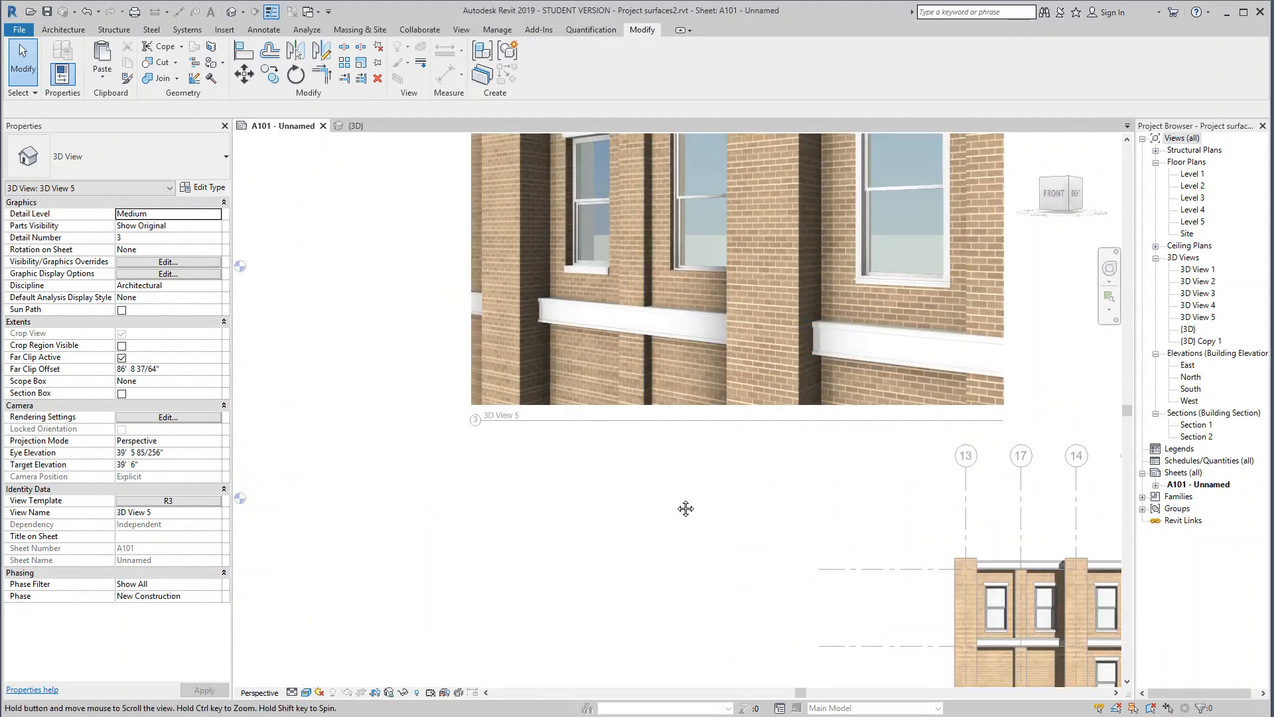
{"action": "middle_click_drag", "start_coordinate": [686, 506], "coordinate": [628, 666]}
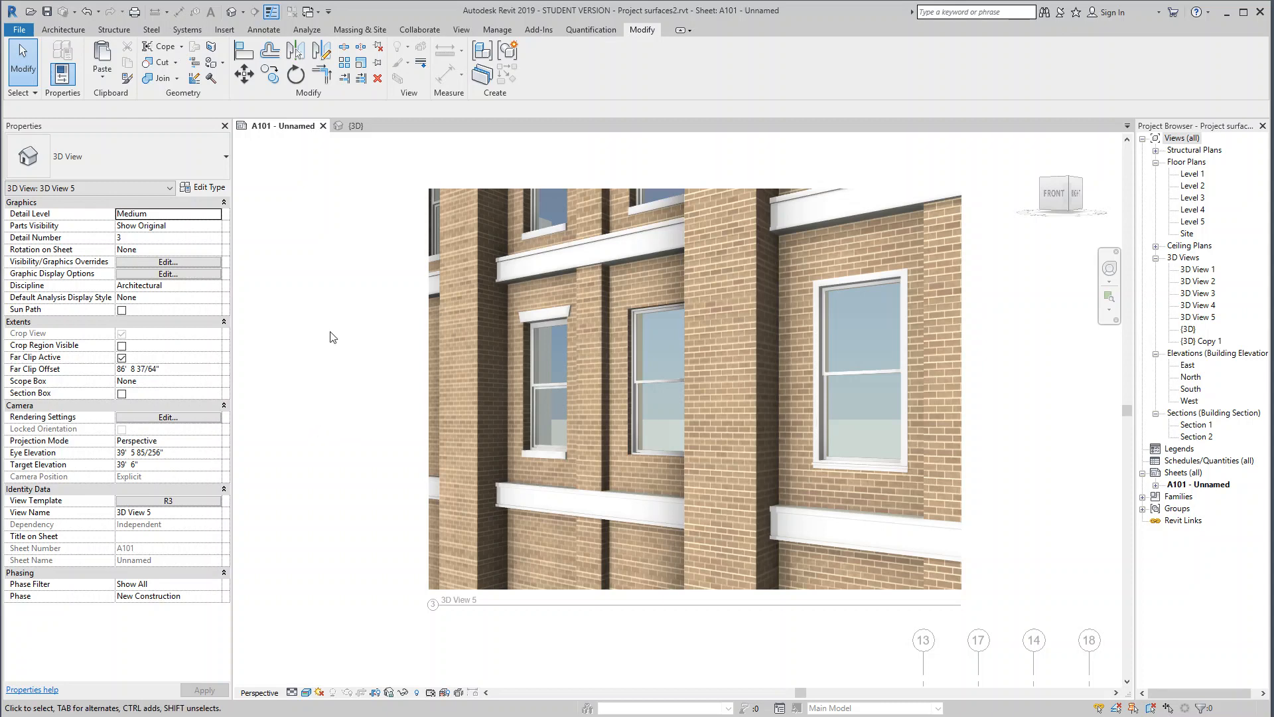
{"action": "left_click", "coordinate": [323, 126]}
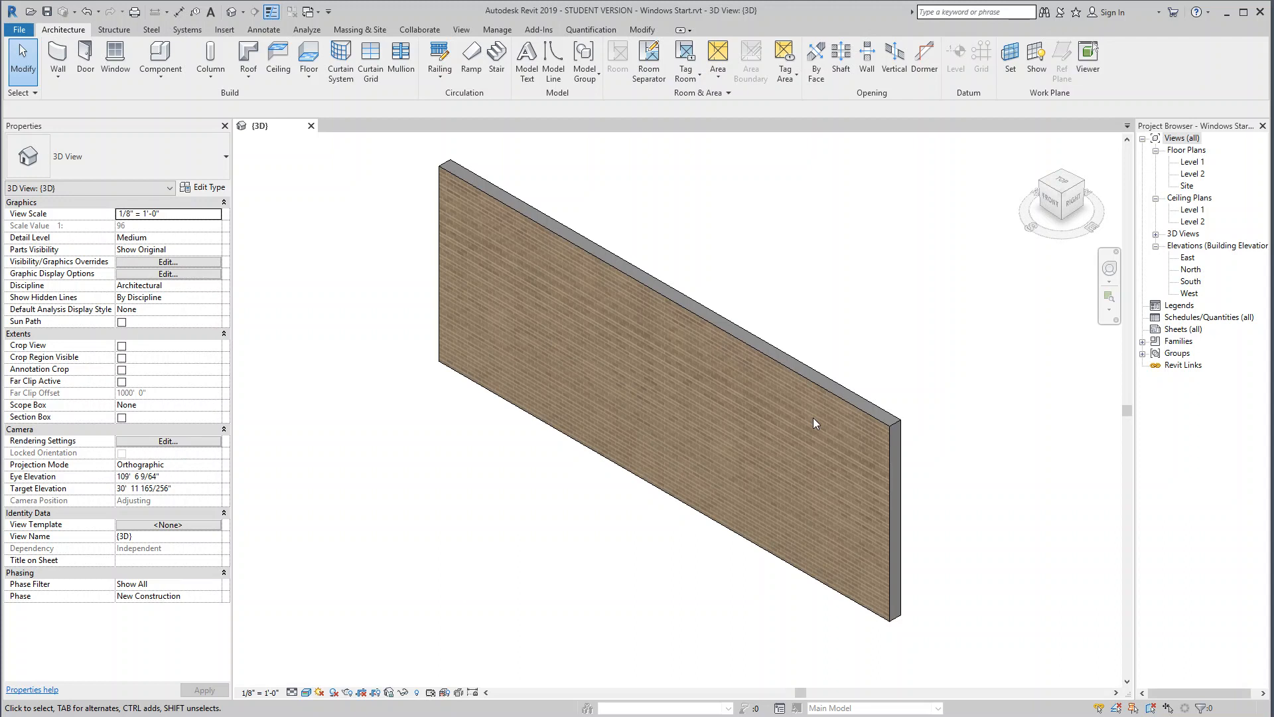
- Place a Window-Double-Hung1 8' win window in the brick wall, about 10' from its right end
{"action": "left_click", "coordinate": [787, 373]}
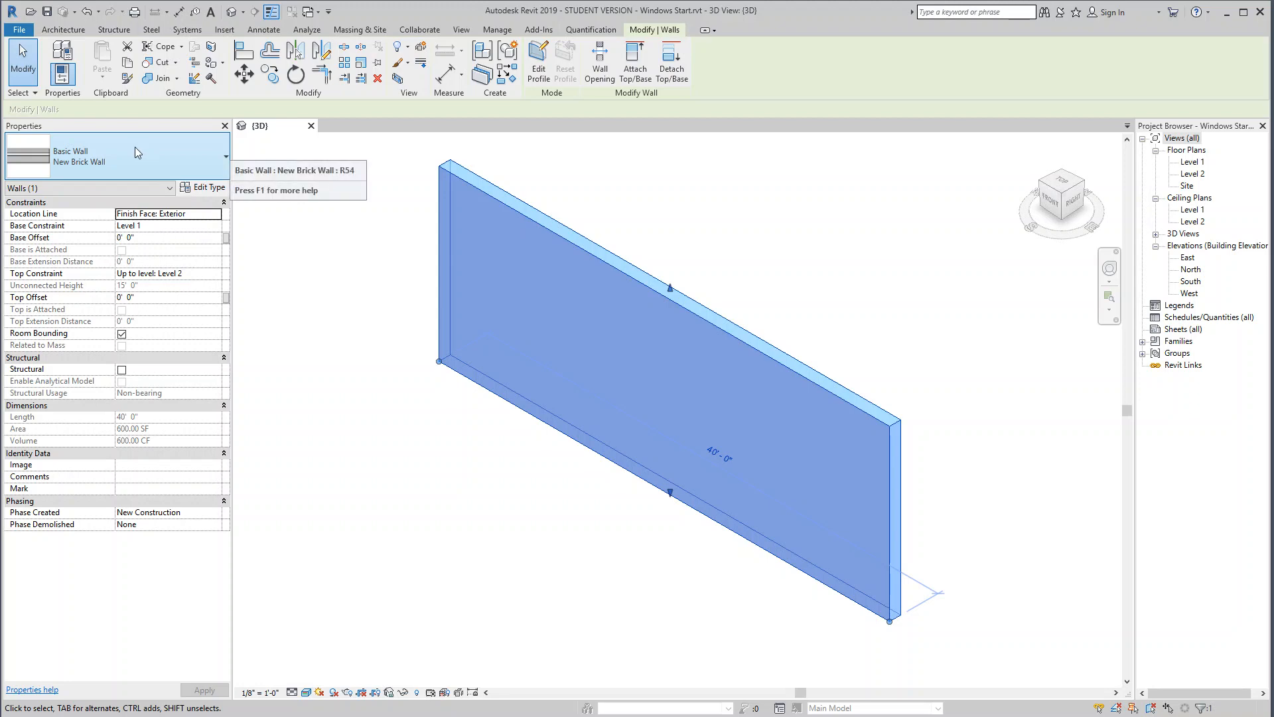
{"action": "left_click", "coordinate": [305, 257]}
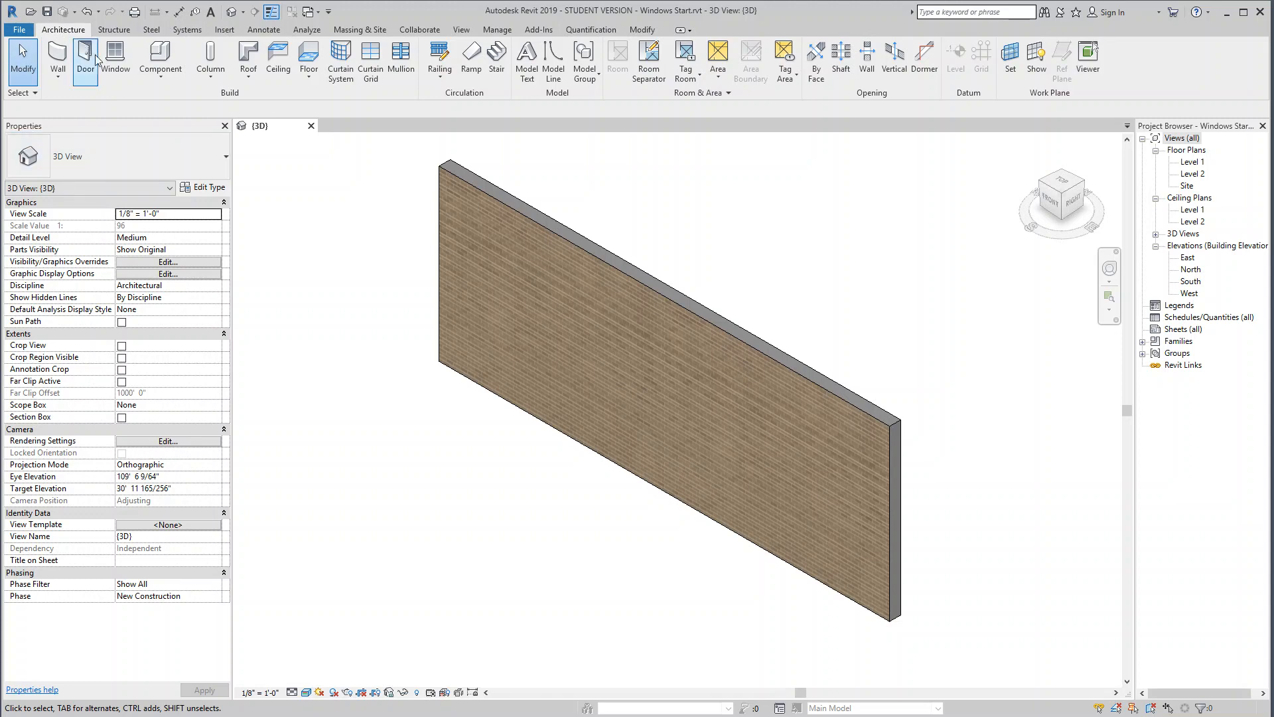
{"action": "left_click", "coordinate": [116, 61]}
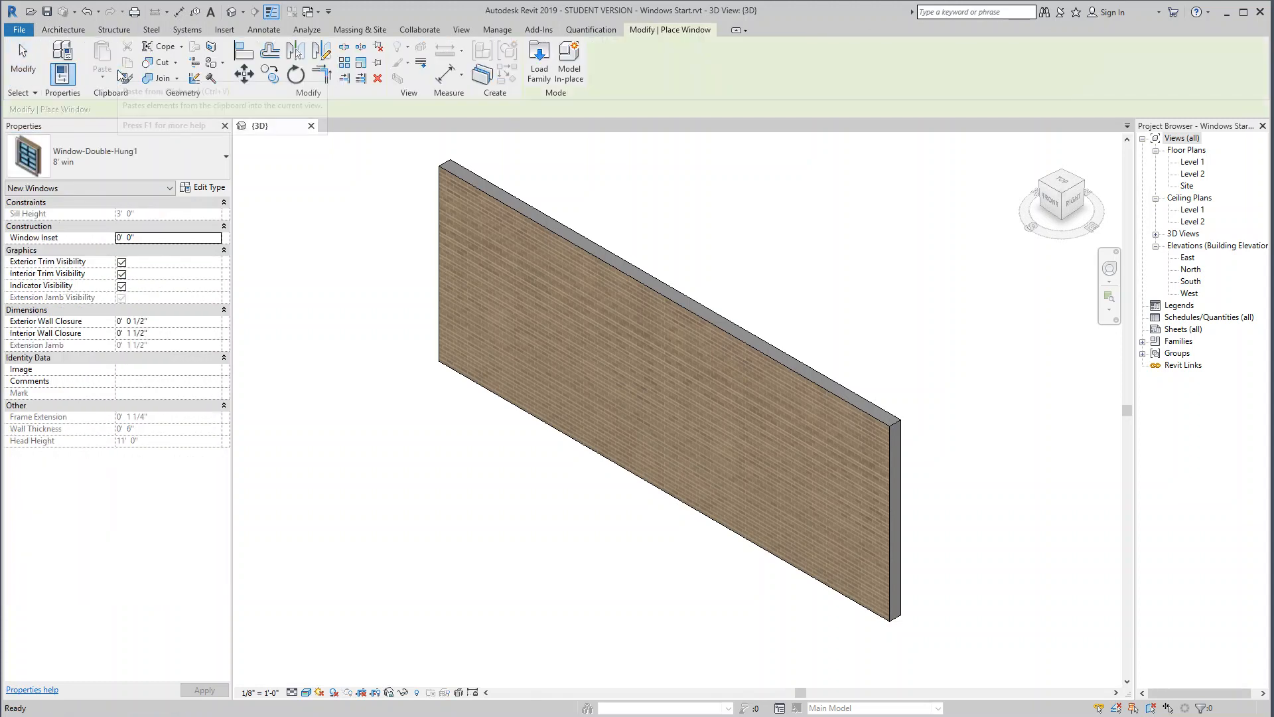
{"action": "left_click", "coordinate": [113, 158]}
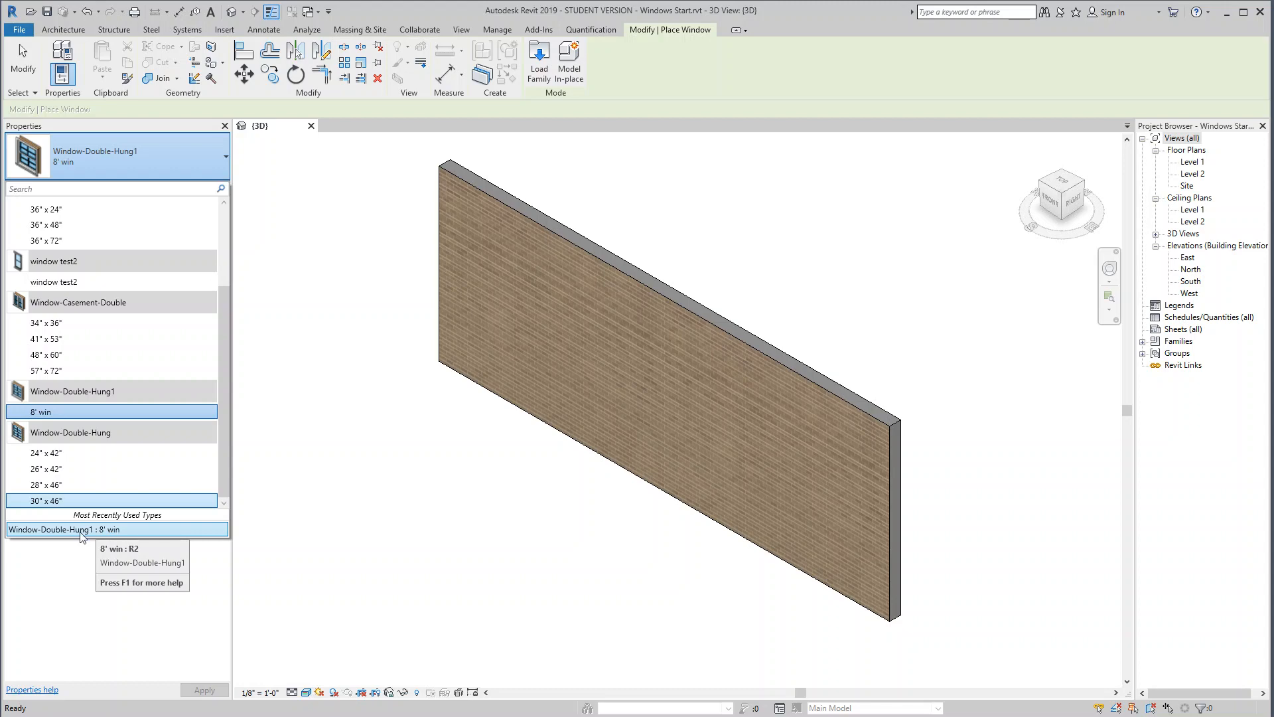
{"action": "left_click", "coordinate": [114, 530]}
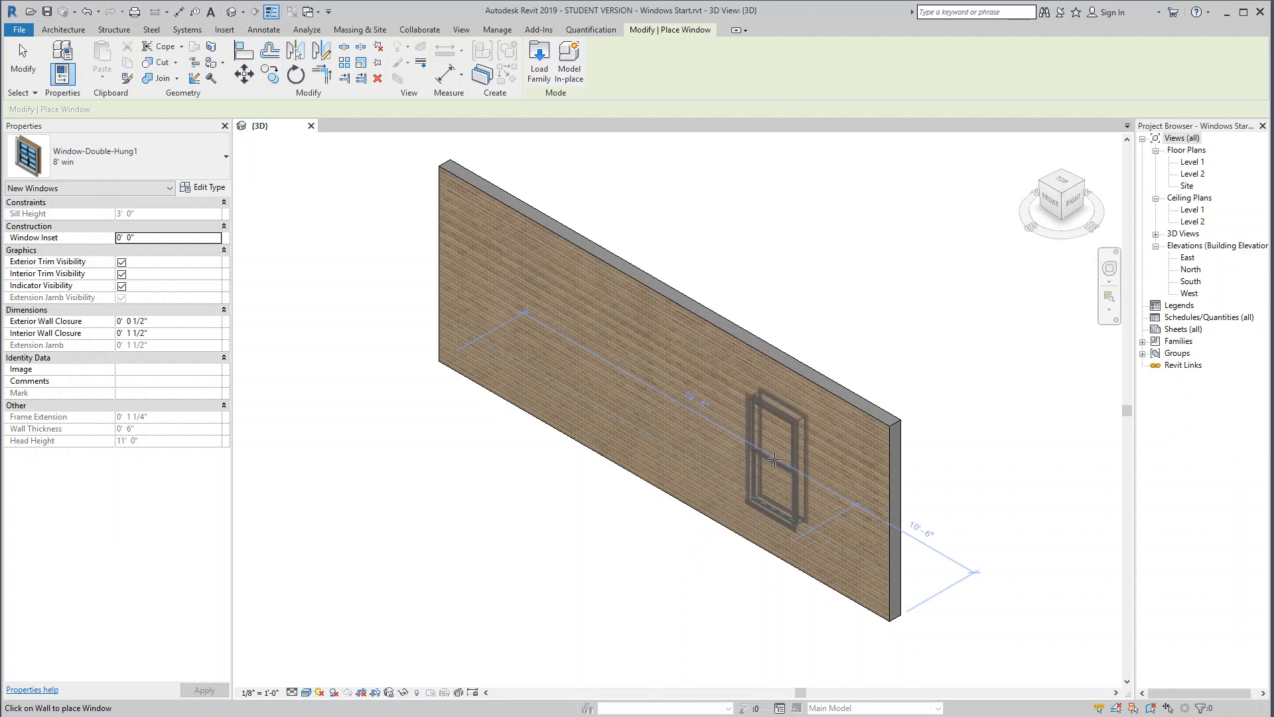
{"action": "left_click", "coordinate": [781, 463]}
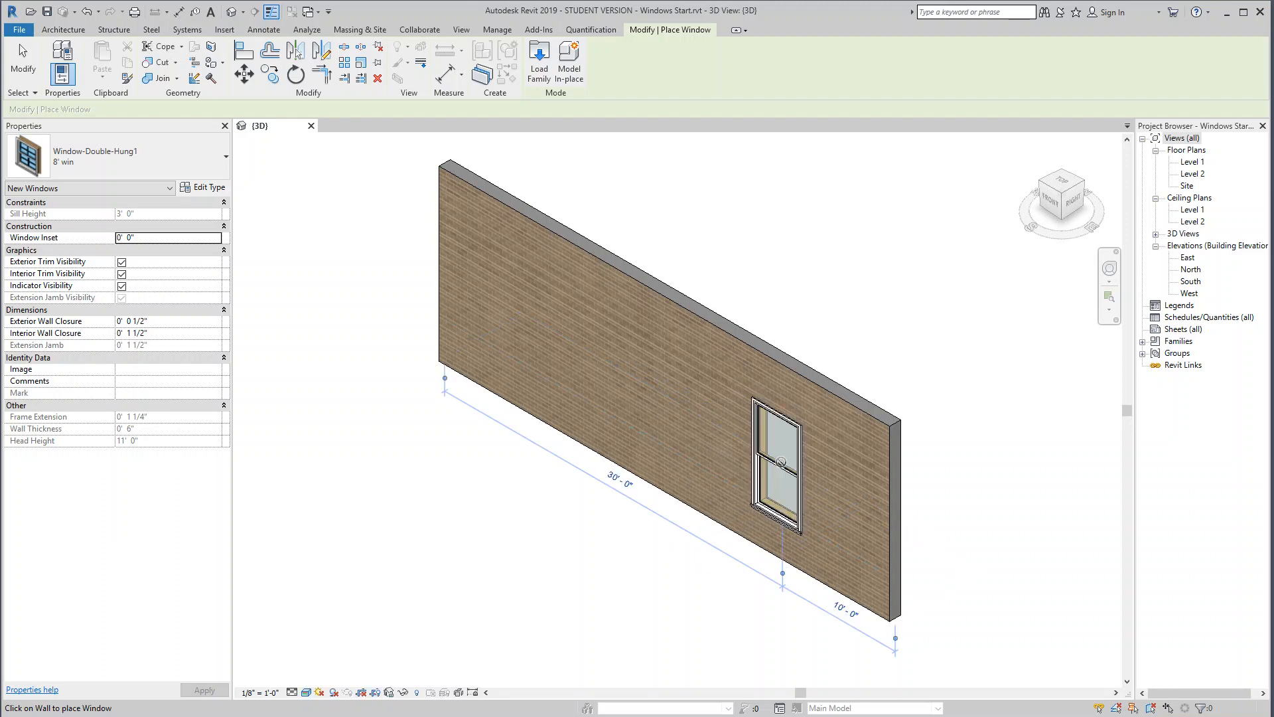
{"action": "scroll", "coordinate": [782, 462], "scroll_direction": "up", "scroll_amount": 3}
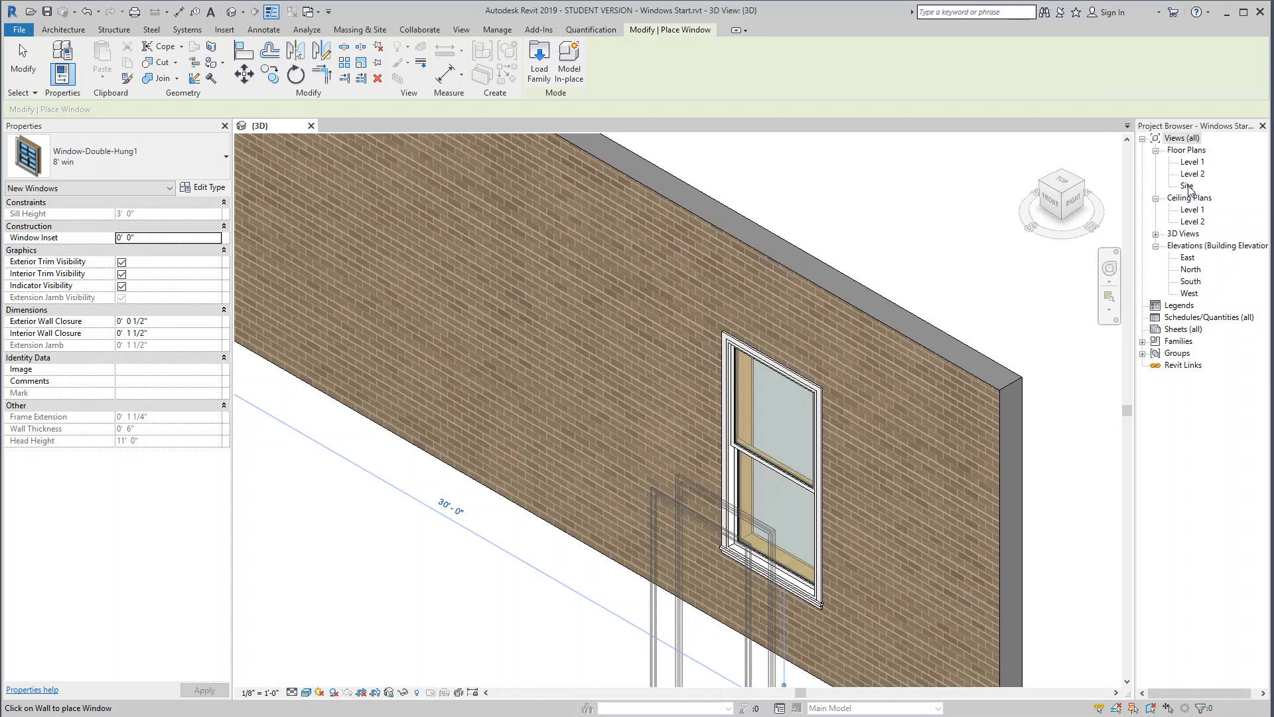
- Create a perspective camera view from the Site floor plan, with the eye southeast of the wall and the target northwest behind it
{"action": "left_click", "coordinate": [1189, 186]}
{"action": "double_click", "coordinate": [1188, 186]}
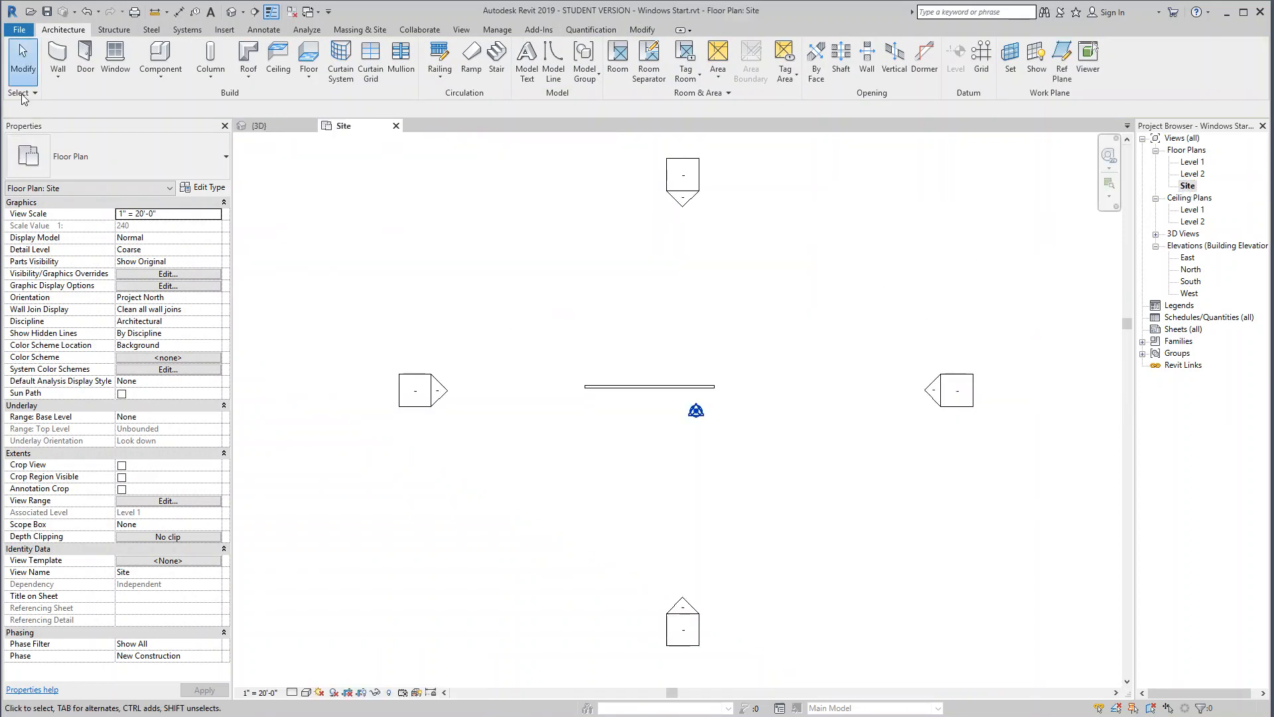
{"action": "left_click", "coordinate": [461, 29]}
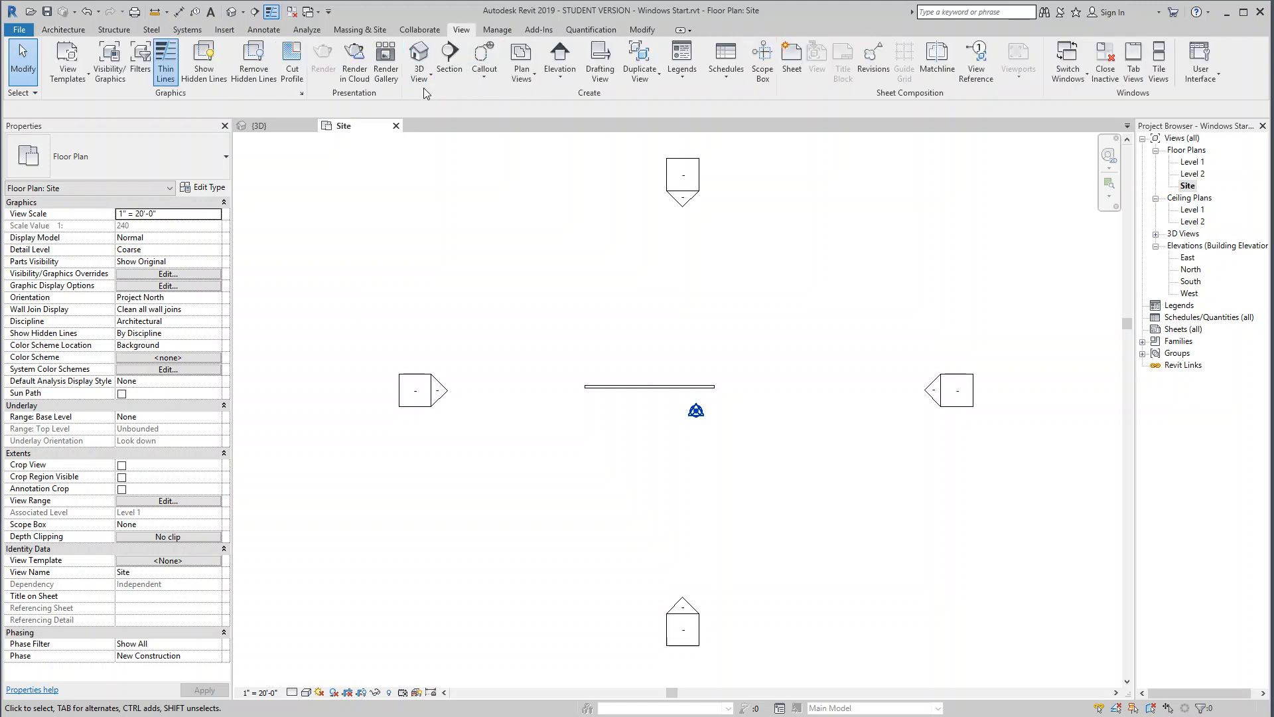
{"action": "left_click", "coordinate": [421, 76]}
{"action": "left_click", "coordinate": [436, 130]}
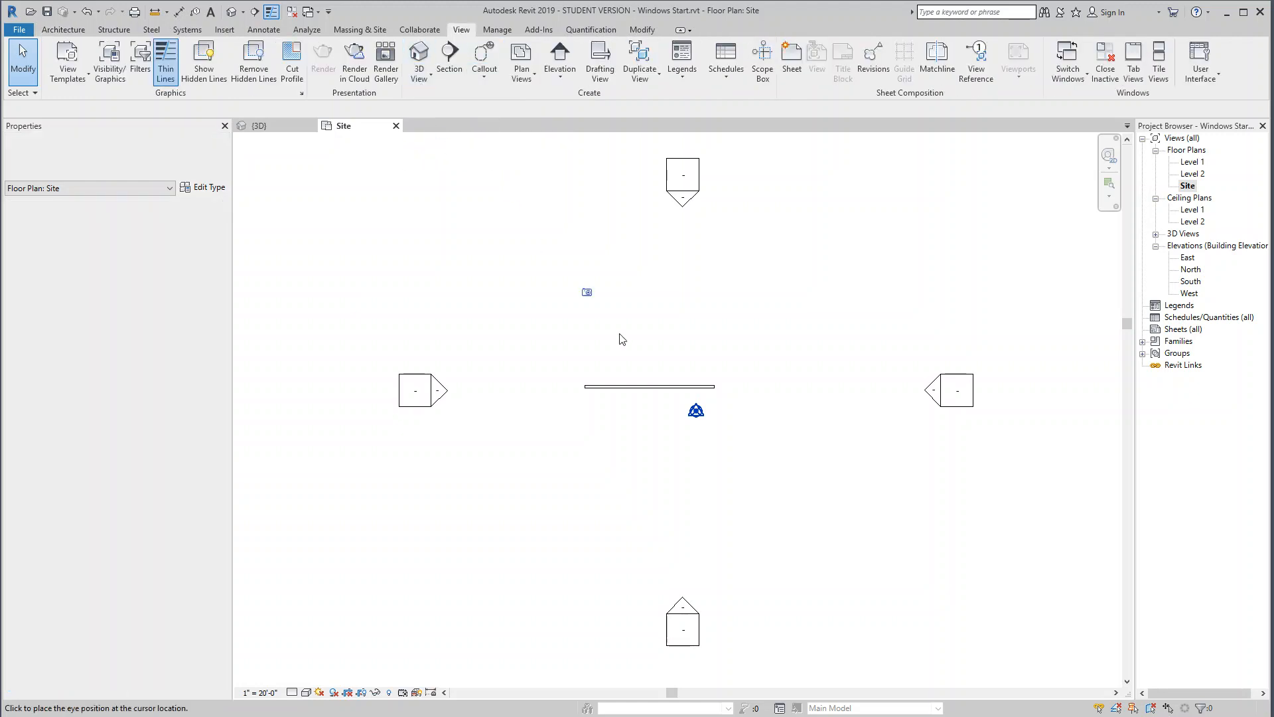
{"action": "left_click", "coordinate": [745, 467]}
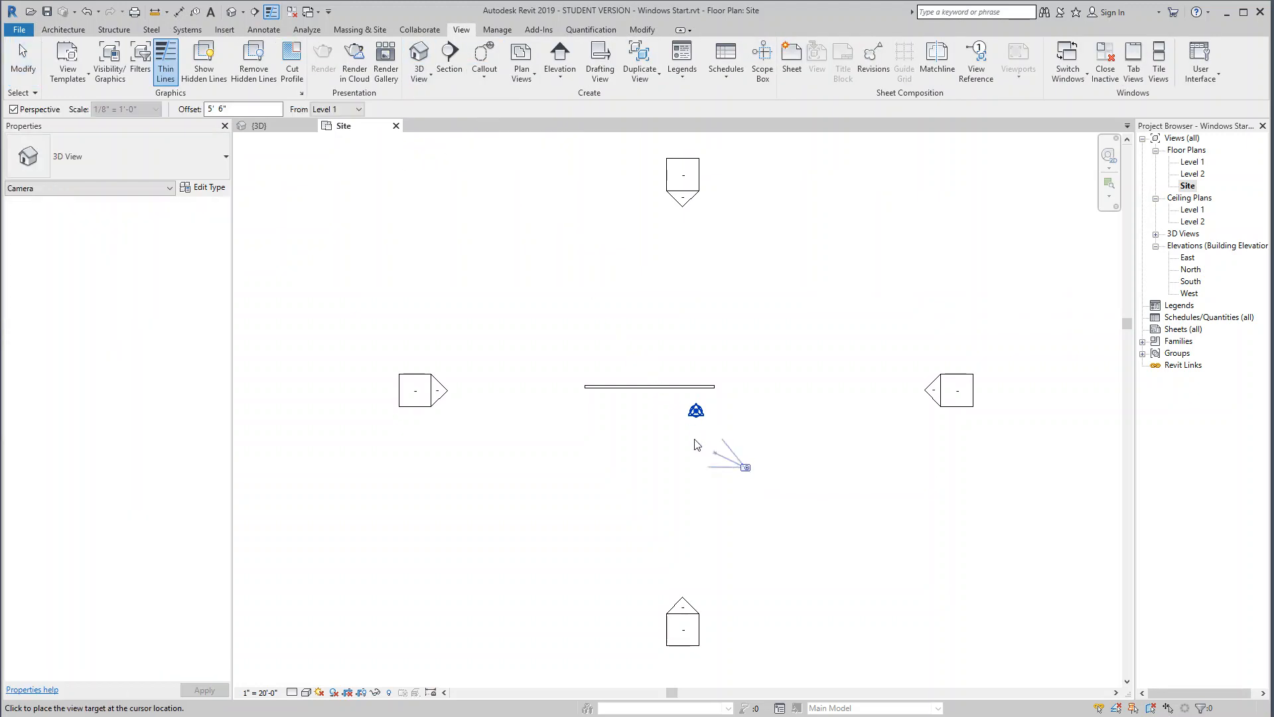
{"action": "left_click", "coordinate": [616, 320]}
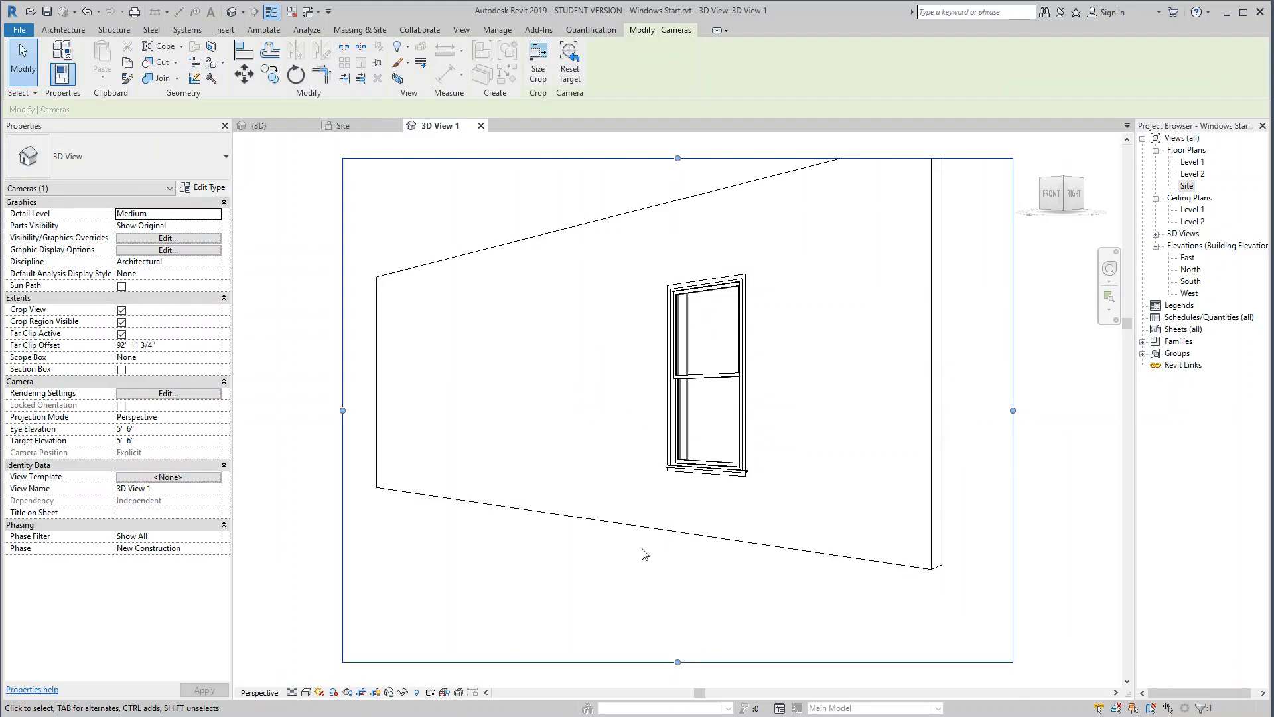
- Set the camera view's visual style to Realistic, with sun intensity 51 and ambient light 71
{"action": "left_click", "coordinate": [306, 692]}
{"action": "left_click", "coordinate": [329, 665]}
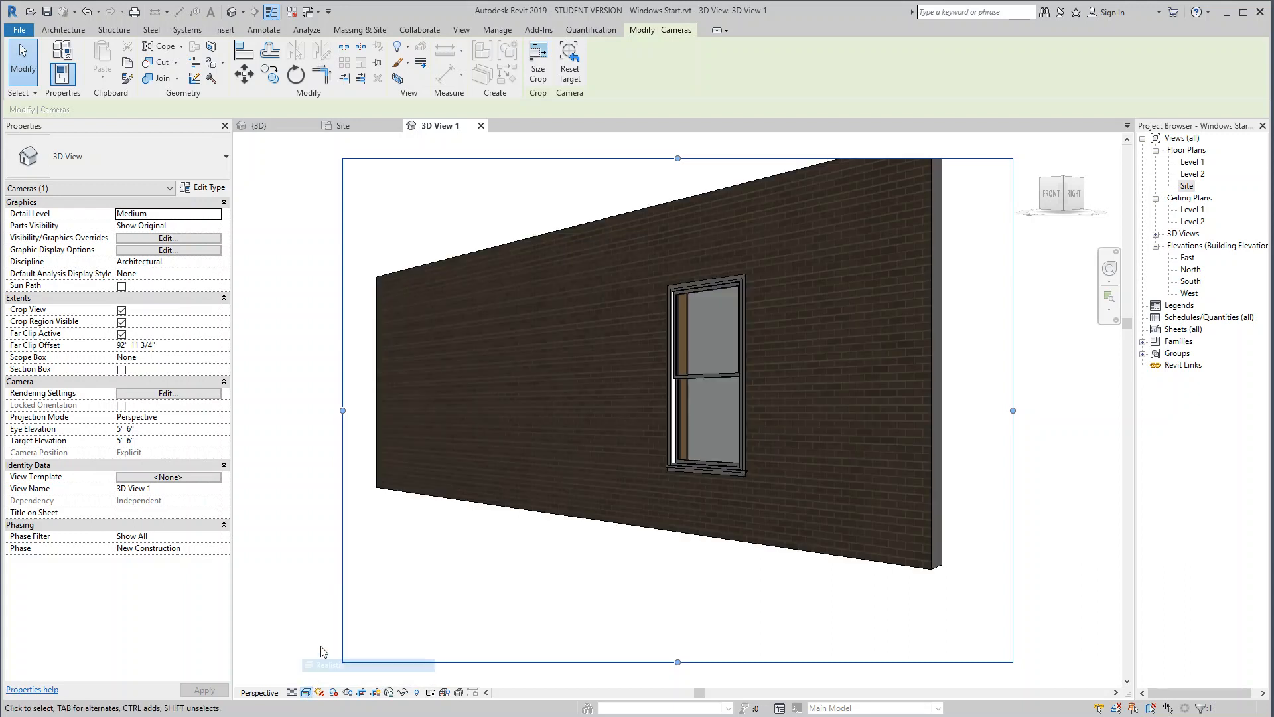
{"action": "left_click", "coordinate": [306, 693]}
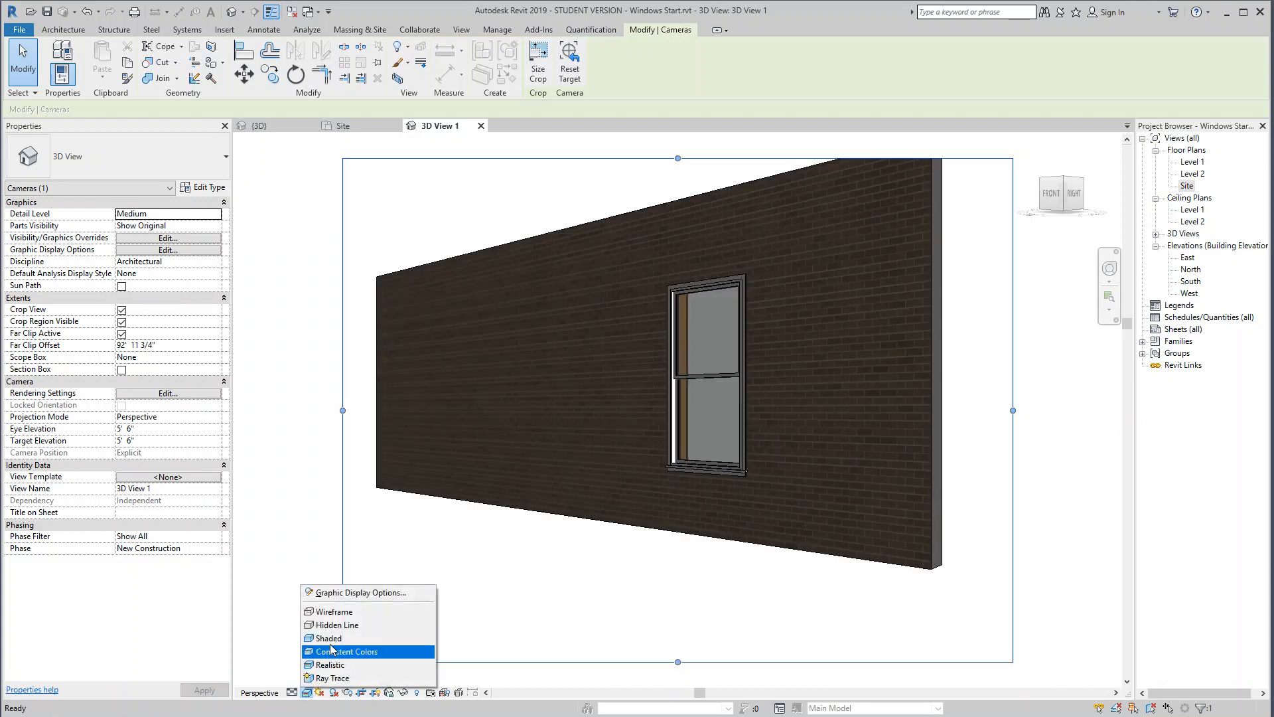
{"action": "left_click", "coordinate": [333, 596]}
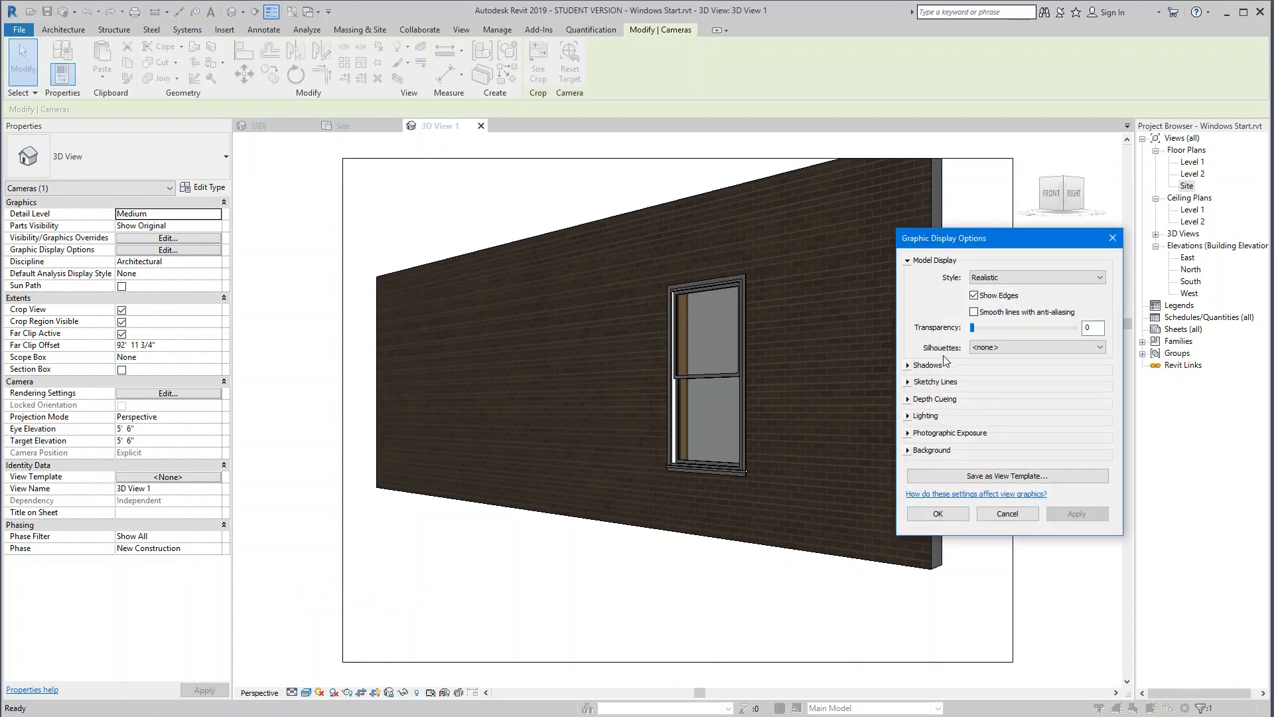
{"action": "left_click", "coordinate": [911, 417]}
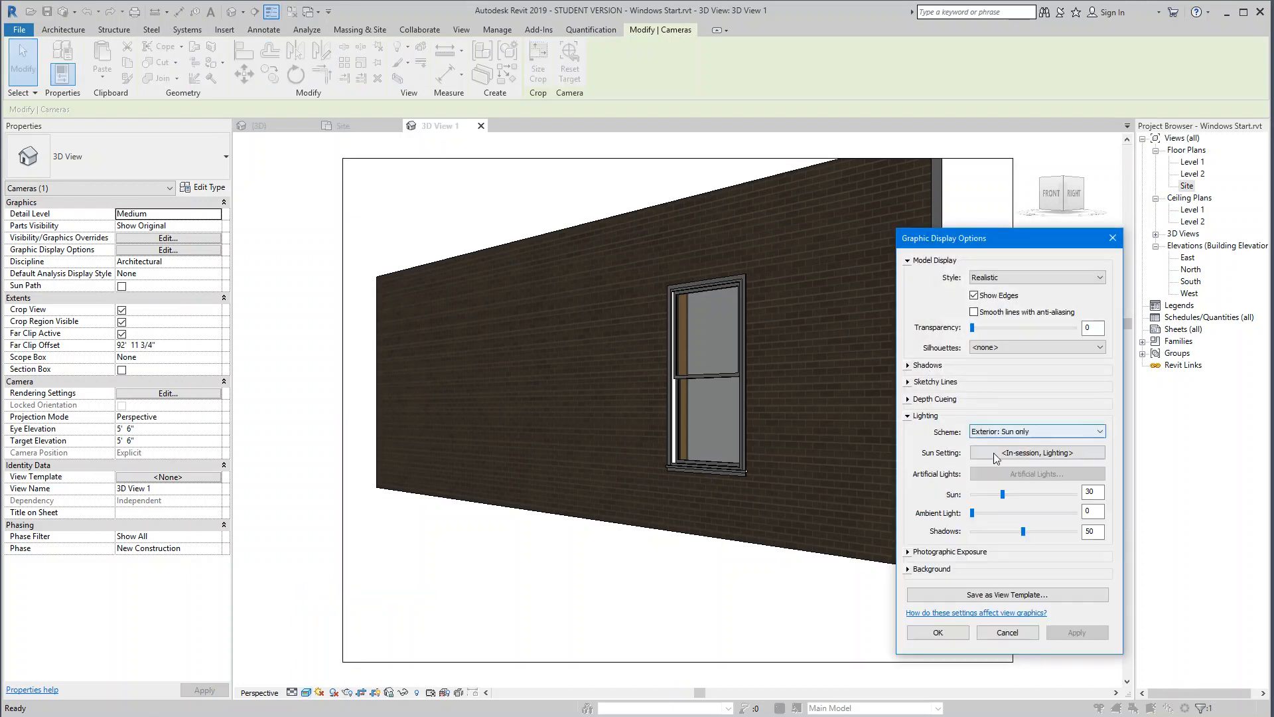
{"action": "left_click_drag", "start_coordinate": [1003, 495], "coordinate": [1037, 495]}
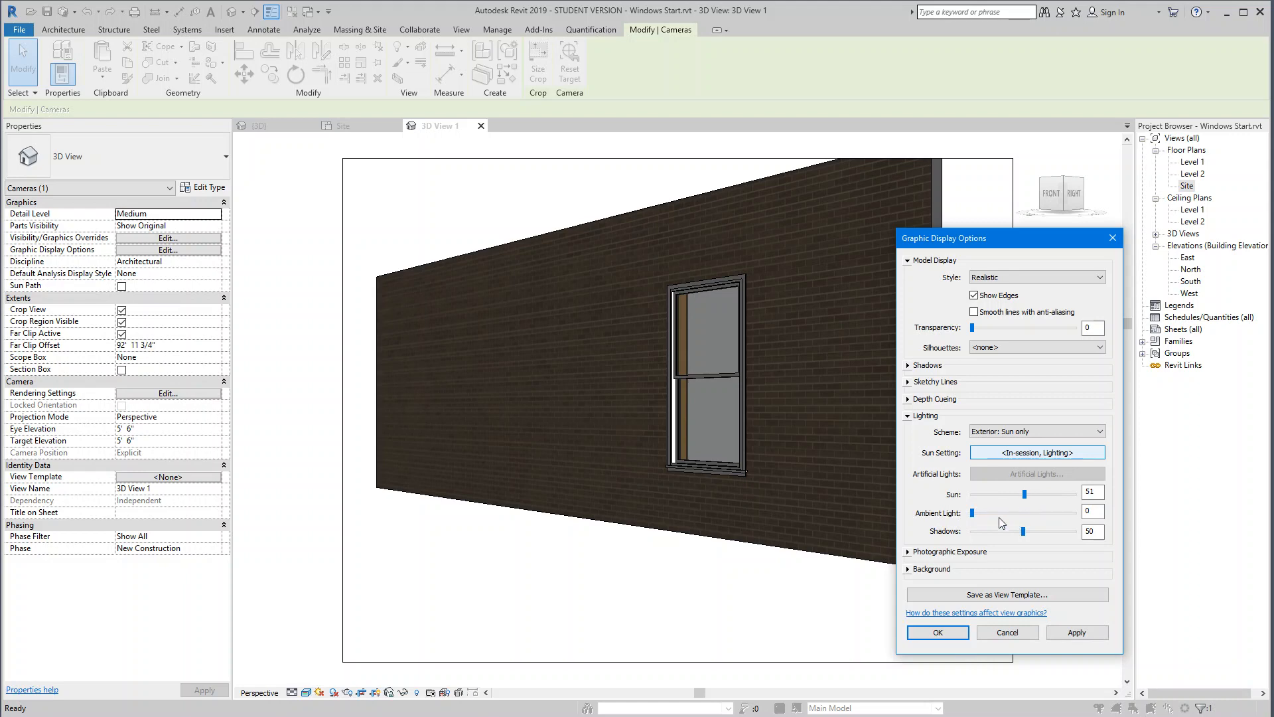
{"action": "left_click_drag", "start_coordinate": [972, 513], "coordinate": [1044, 513]}
{"action": "left_click", "coordinate": [1064, 632]}
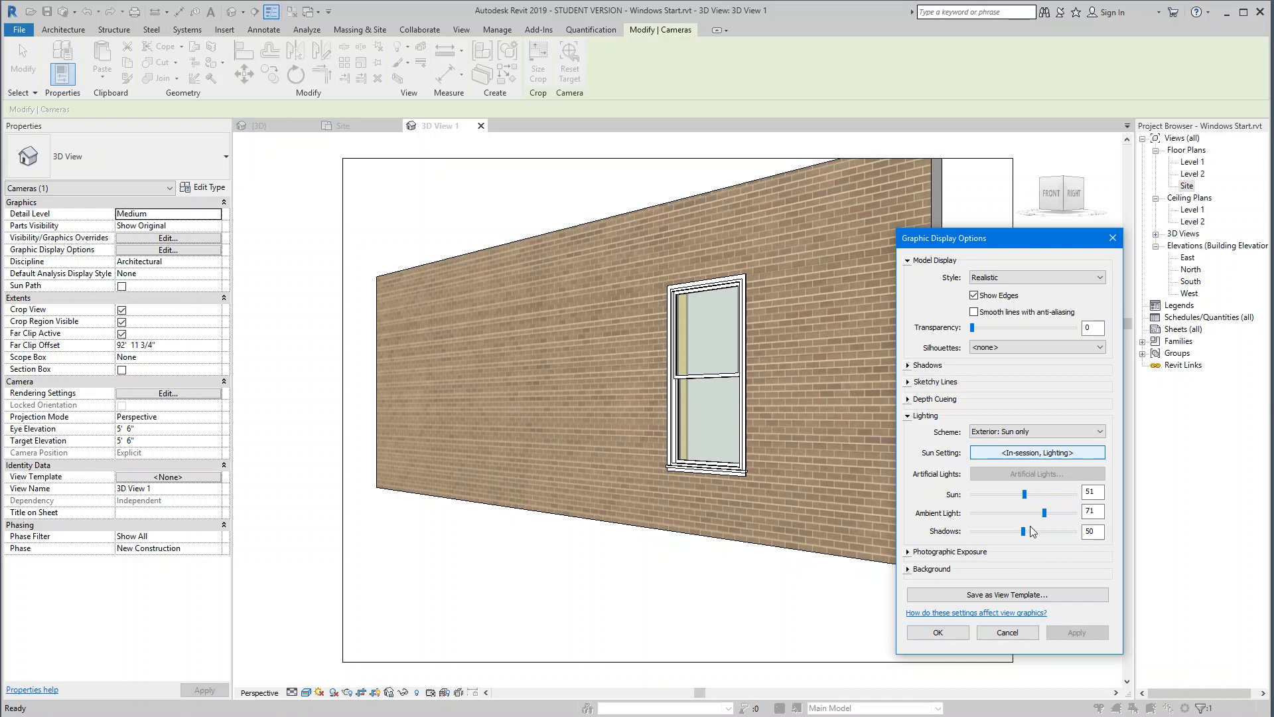
- Turn on cast shadows for the camera view and set the shadow intensity to 21
{"action": "left_click_drag", "start_coordinate": [1025, 532], "coordinate": [1034, 531]}
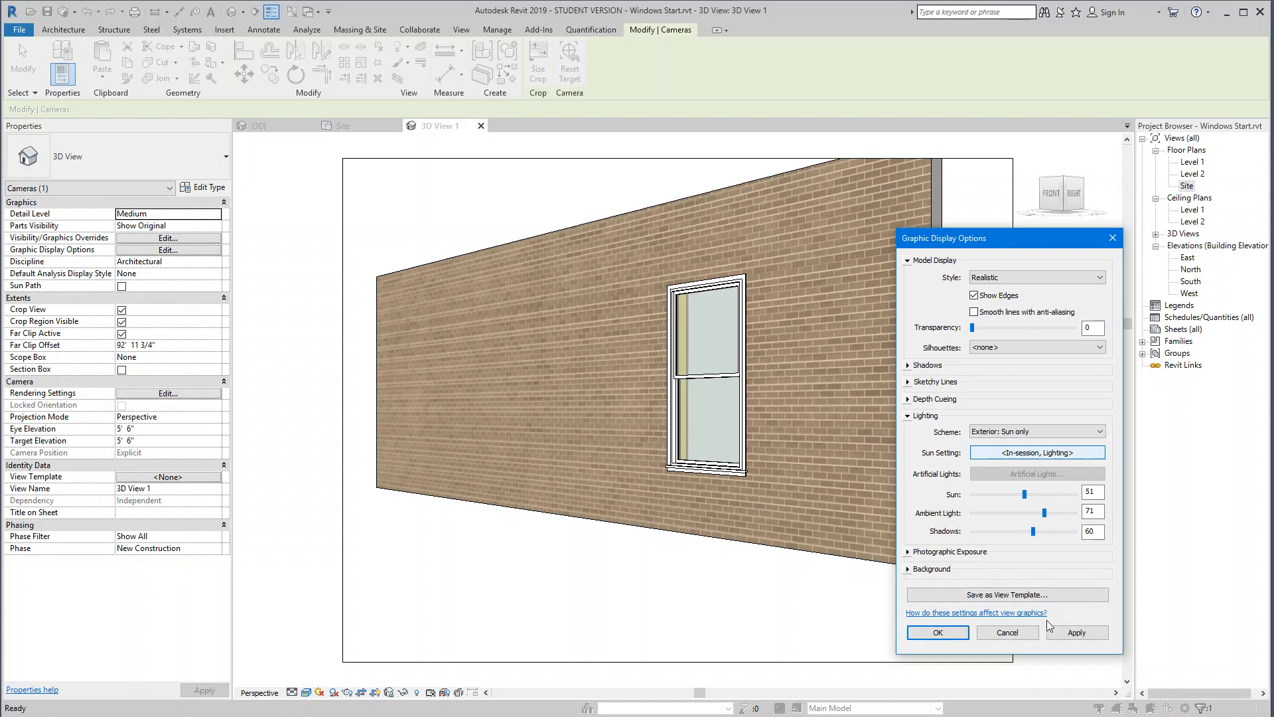
{"action": "left_click", "coordinate": [908, 366]}
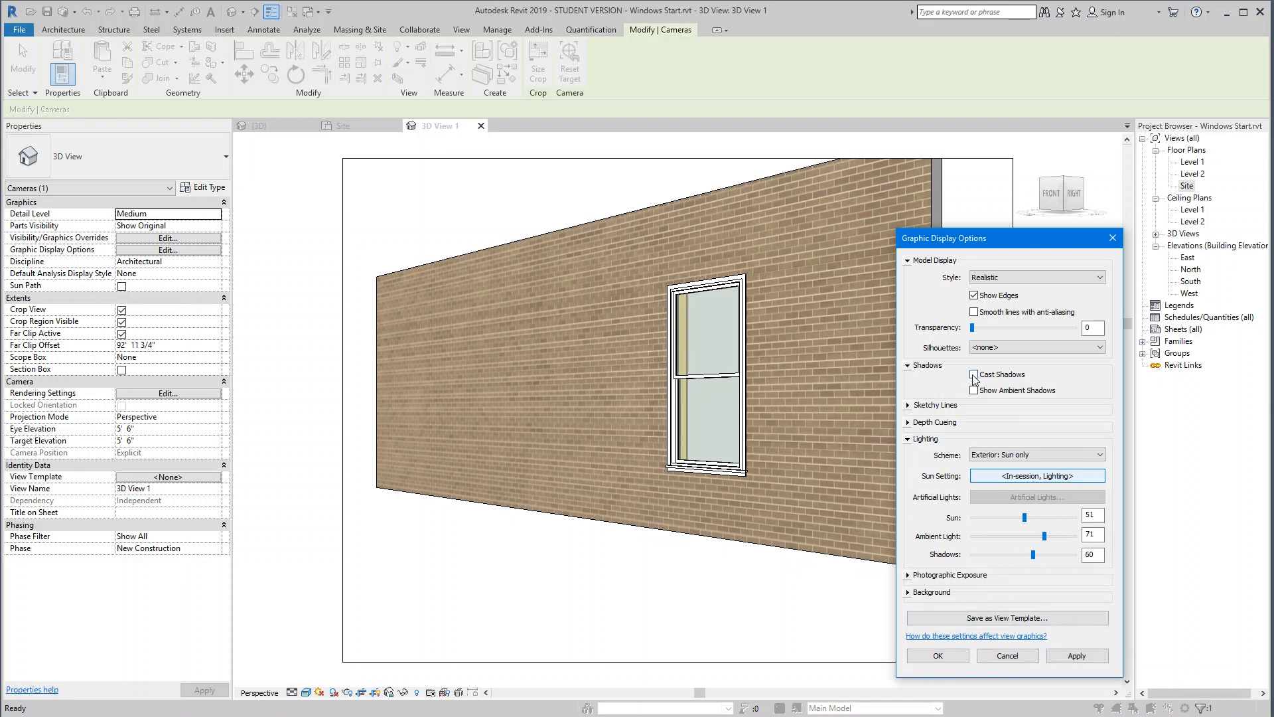
{"action": "left_click", "coordinate": [974, 375]}
{"action": "left_click", "coordinate": [1082, 655]}
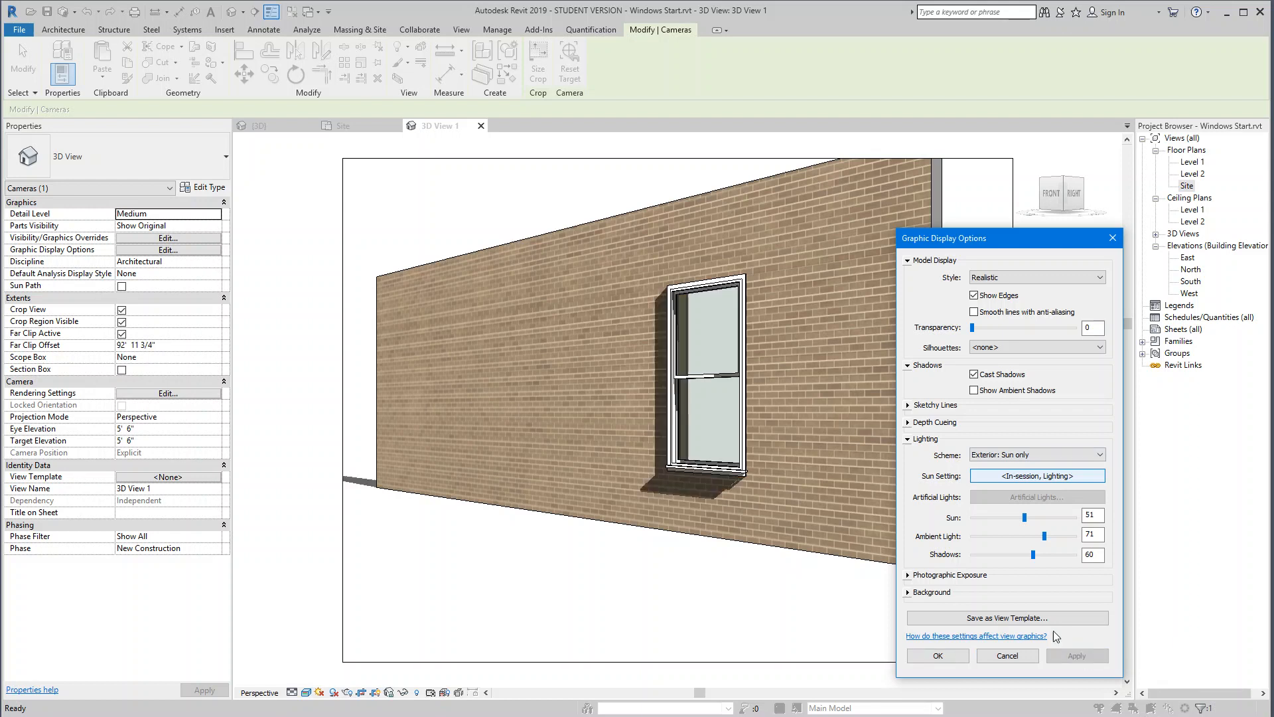
{"action": "left_click_drag", "start_coordinate": [1032, 555], "coordinate": [994, 555]}
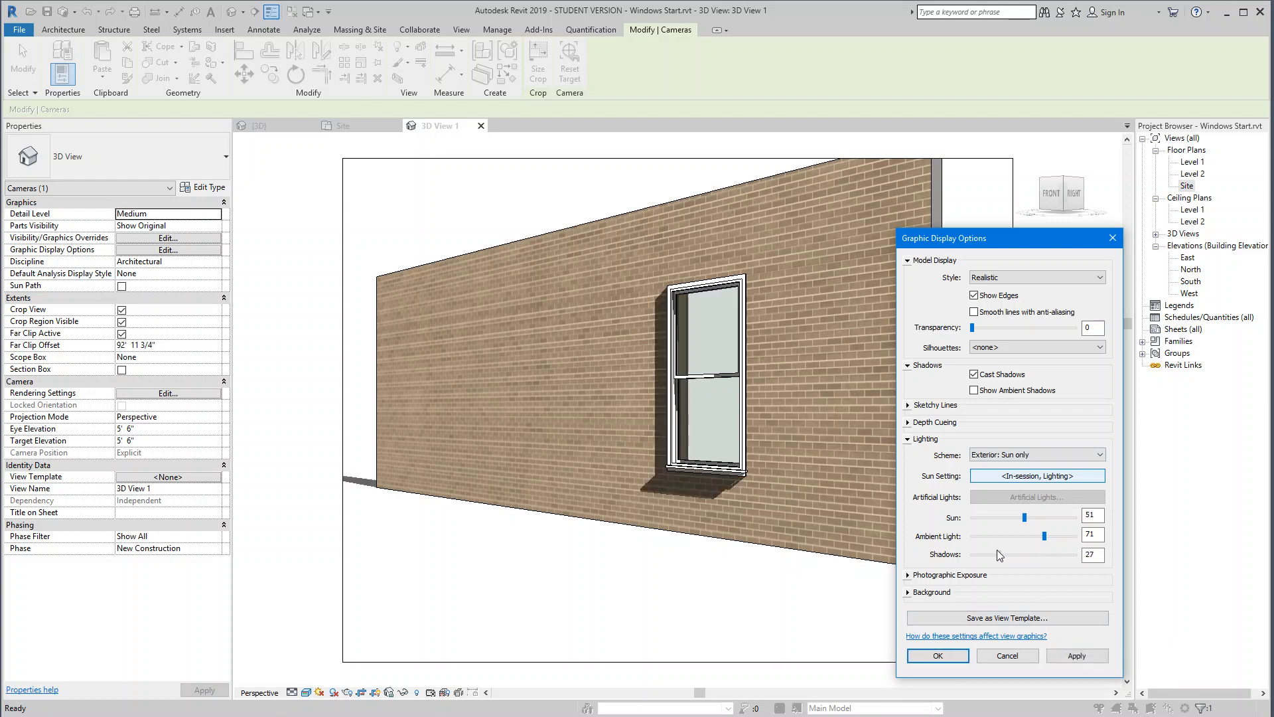
{"action": "left_click", "coordinate": [1066, 655]}
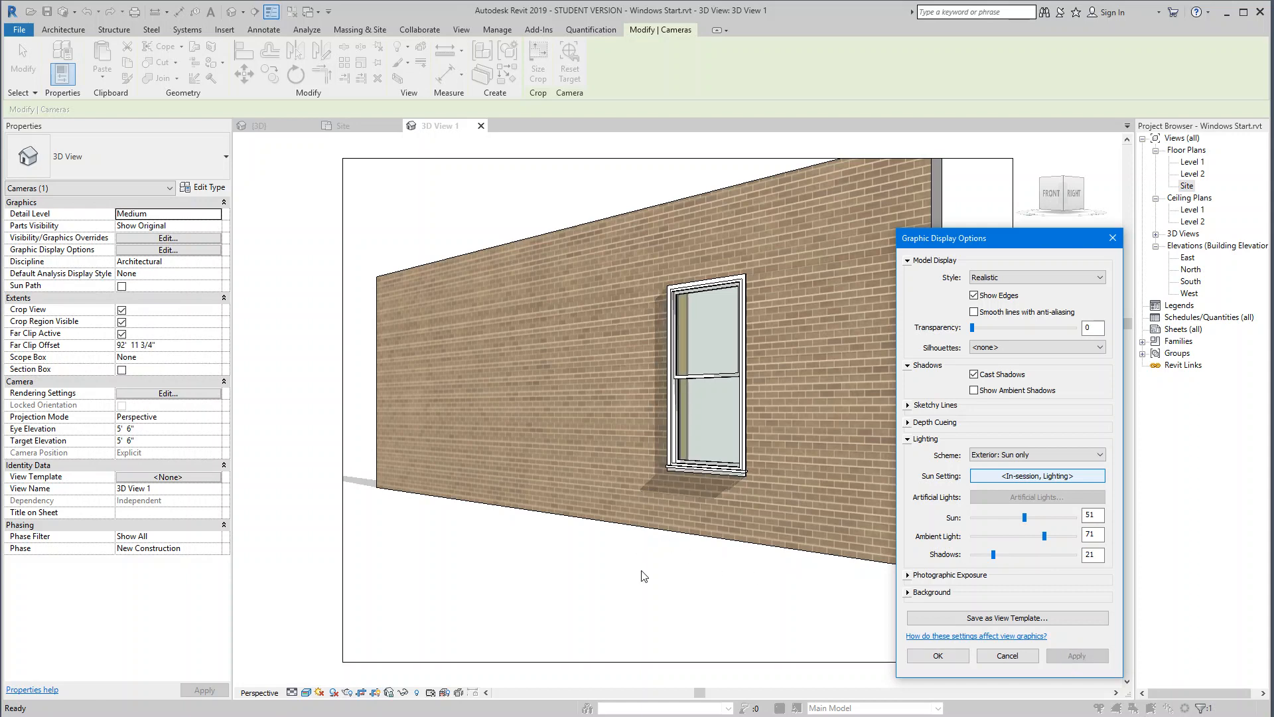
{"action": "left_click", "coordinate": [937, 656]}
{"action": "key", "text": "Escape"}
- Copy the window horizontally along the wall to its left, using the midpoint of the sill as base point
{"action": "scroll", "coordinate": [651, 382], "scroll_direction": "up", "scroll_amount": 3}
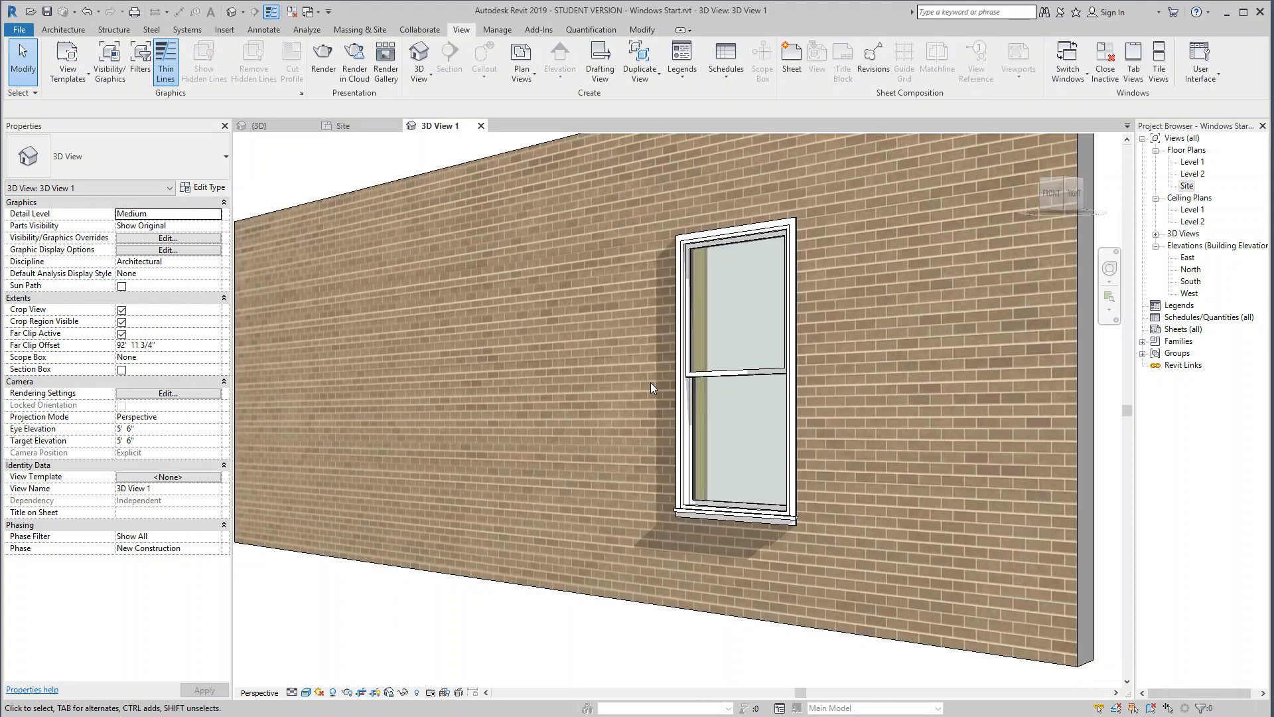
{"action": "scroll", "coordinate": [621, 458], "scroll_direction": "up", "scroll_amount": 1}
{"action": "middle_click_drag", "start_coordinate": [620, 459], "coordinate": [634, 473]}
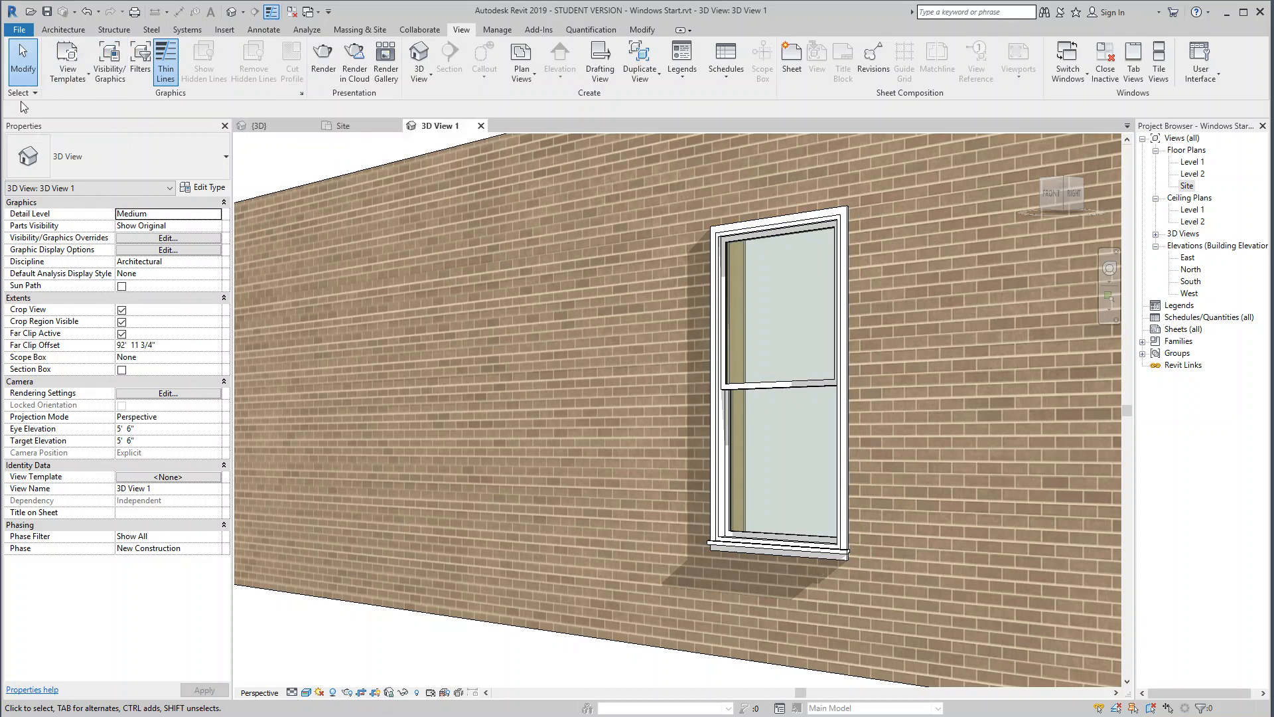
{"action": "left_click", "coordinate": [715, 308]}
{"action": "key", "text": "c"}
{"action": "key", "text": "o"}
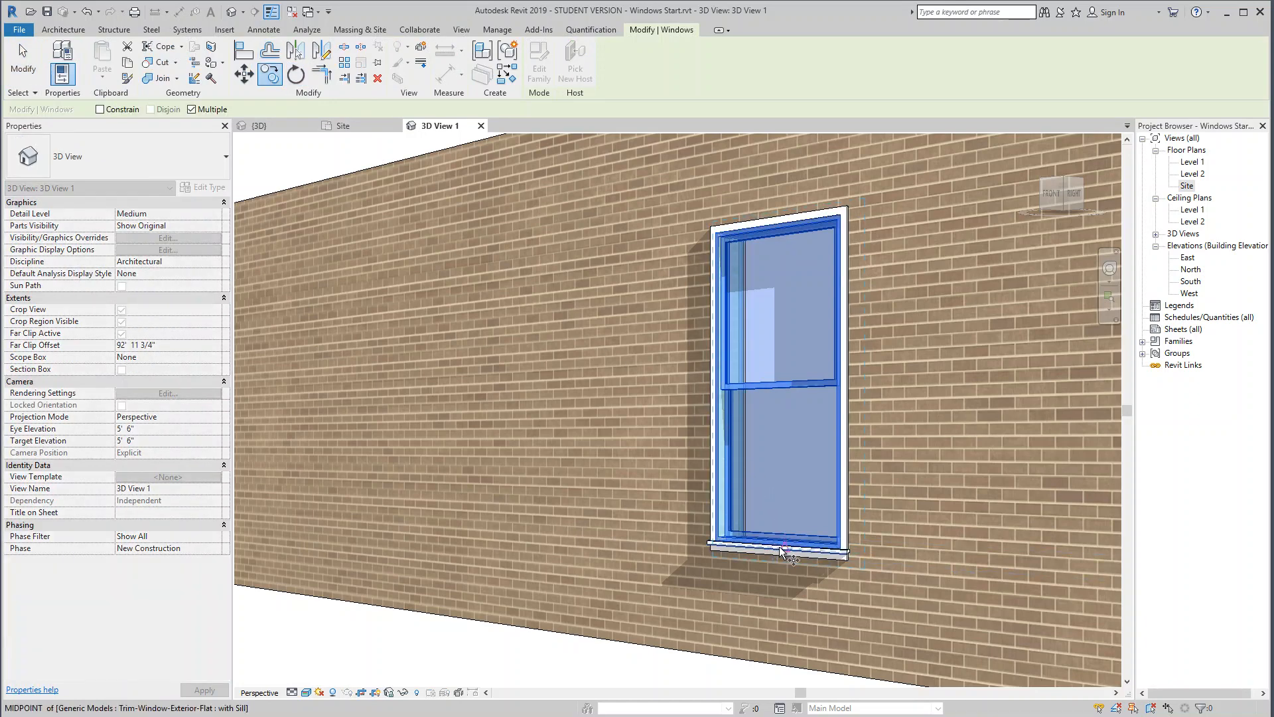
{"action": "left_click", "coordinate": [781, 544]}
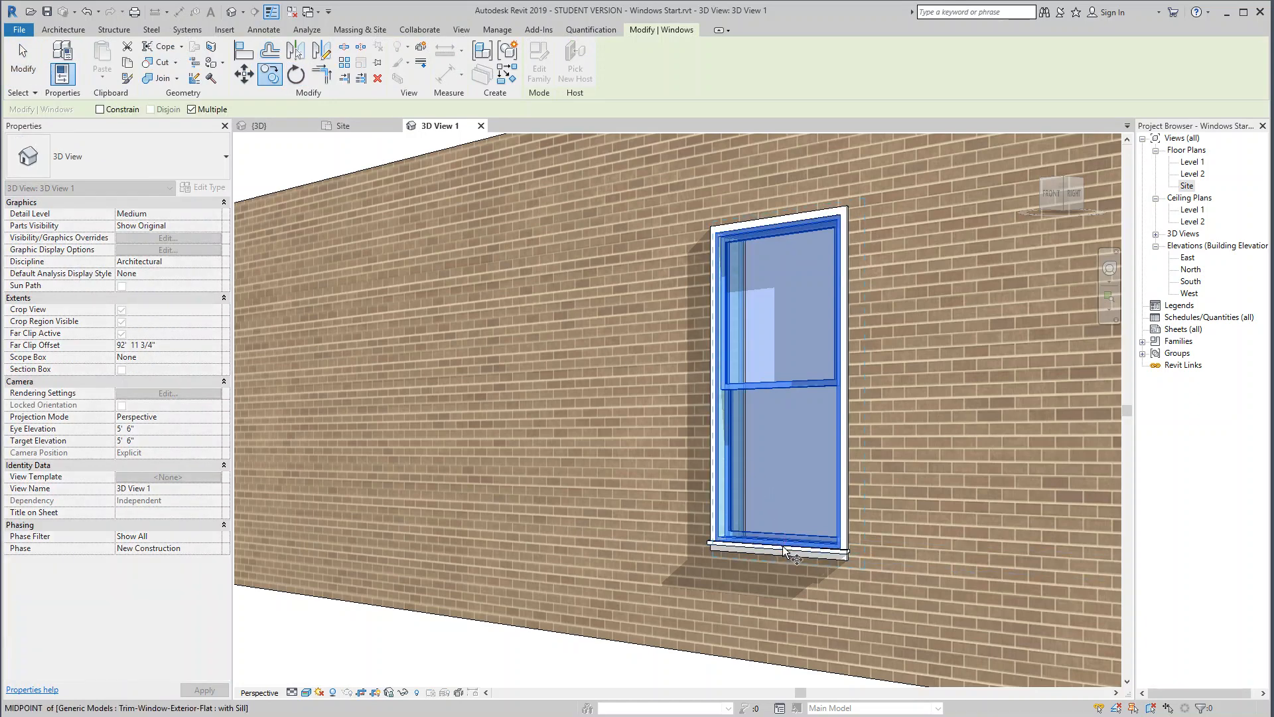
{"action": "left_click", "coordinate": [528, 538]}
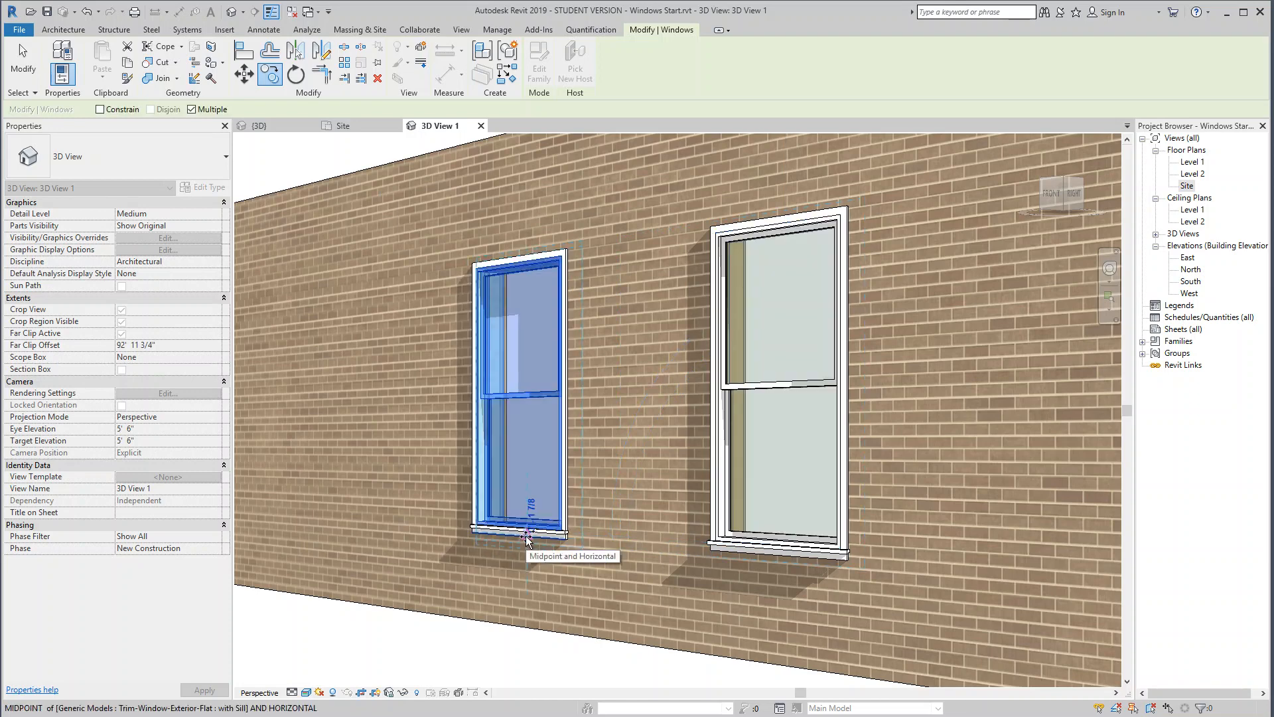
{"action": "key", "text": "Escape"}
{"action": "key", "text": "Escape"}
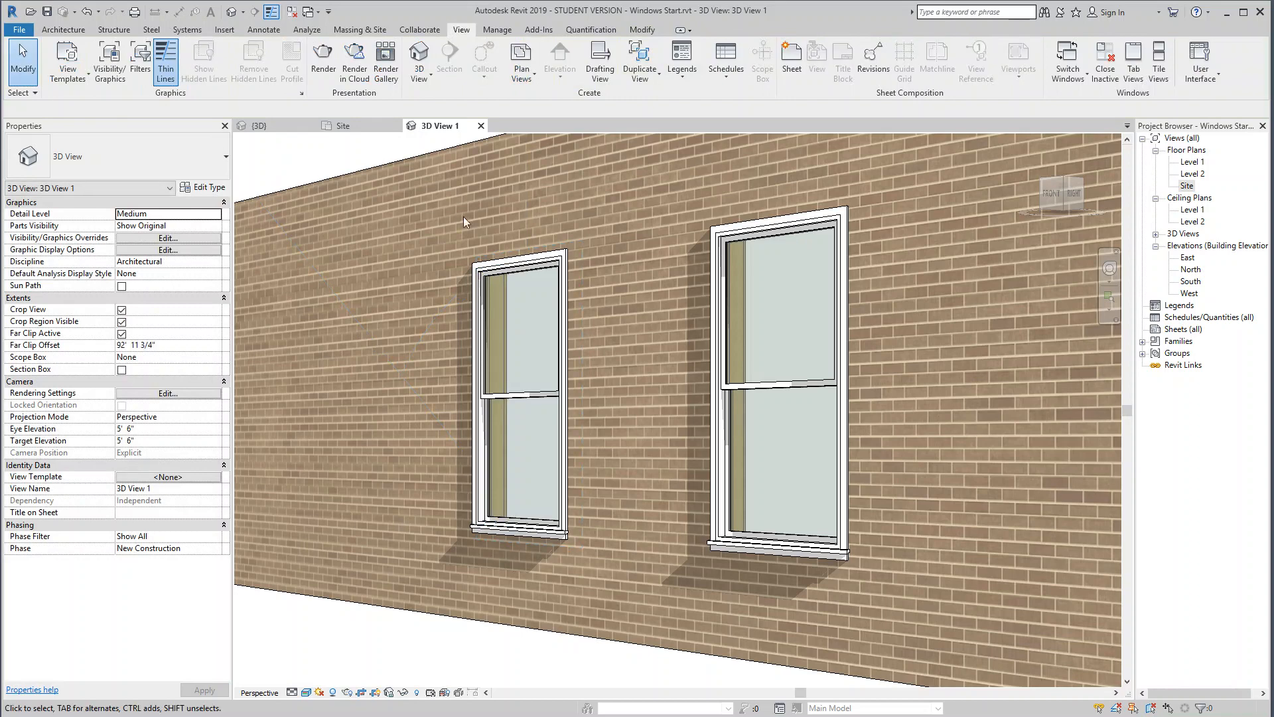
- Turn off Exterior Trim Visibility for the copied window on the left
{"action": "left_click", "coordinate": [519, 266]}
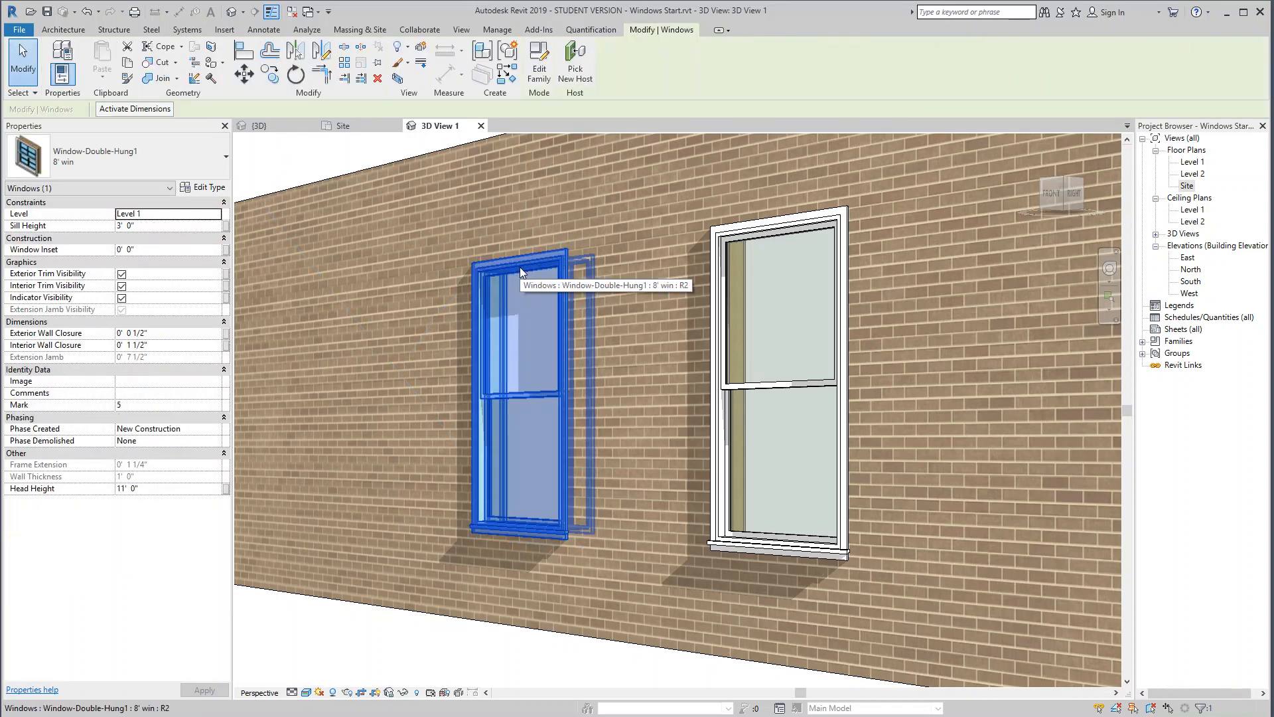
{"action": "left_click", "coordinate": [121, 274]}
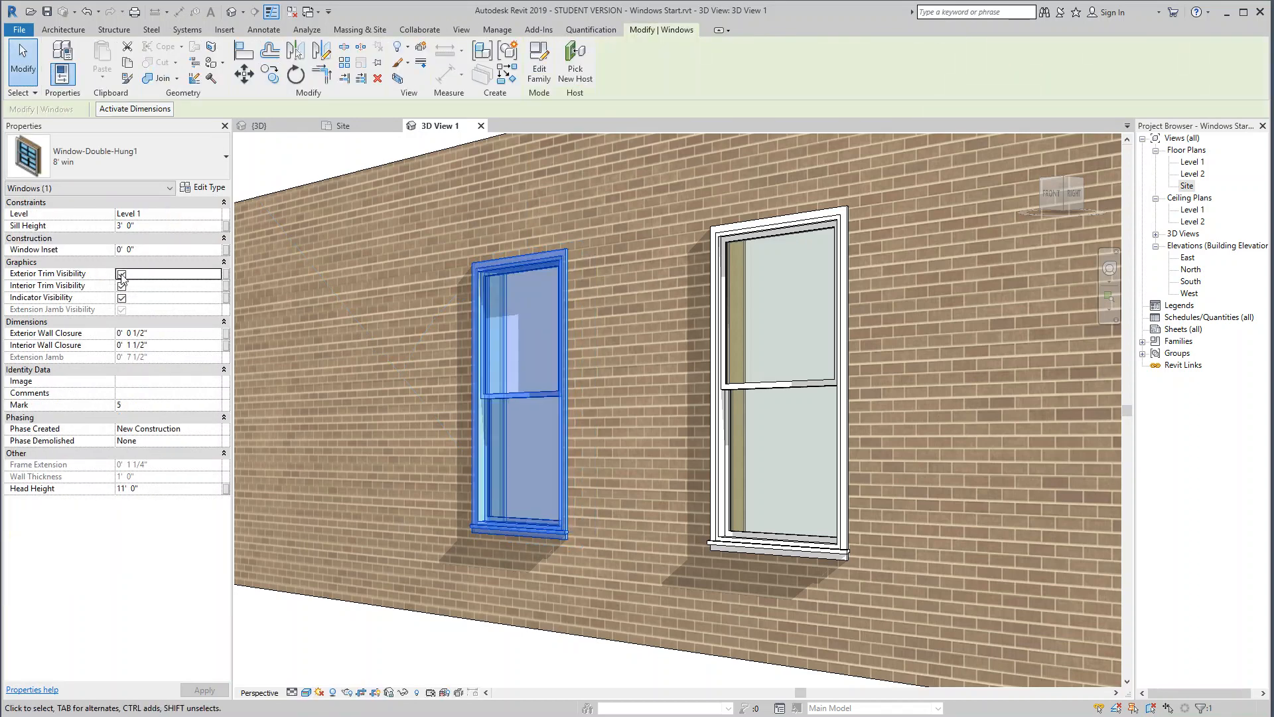
{"action": "left_click", "coordinate": [122, 274]}
{"action": "left_click", "coordinate": [194, 691]}
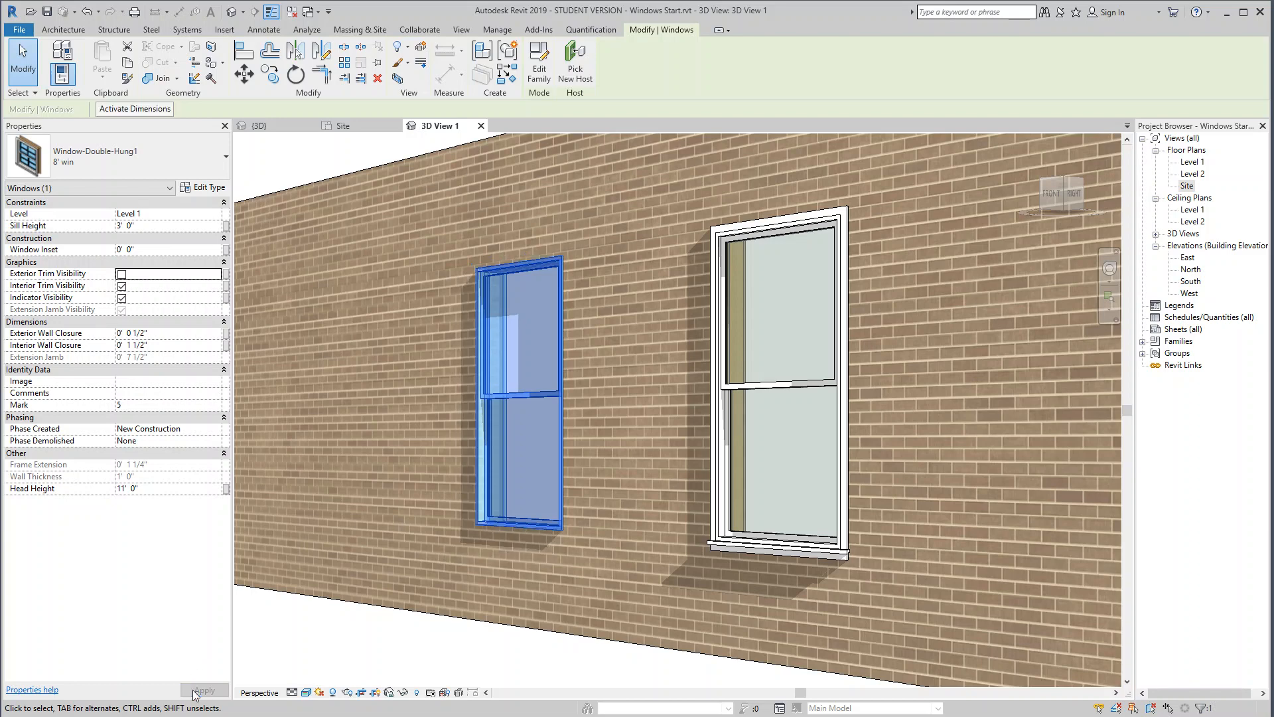
- Set the Window Inset of the left window, the one without exterior trim, to 0' 3" and check its recess in the brick wall
{"action": "left_click", "coordinate": [312, 667]}
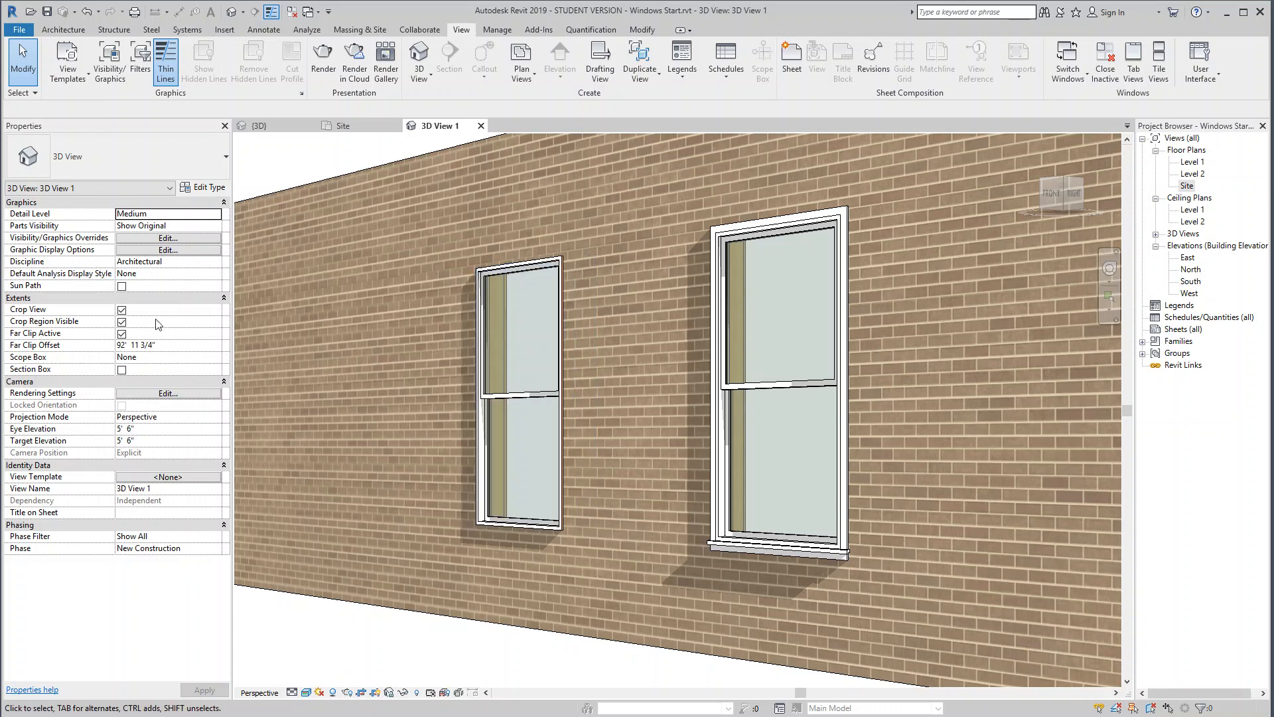
{"action": "left_click", "coordinate": [485, 522]}
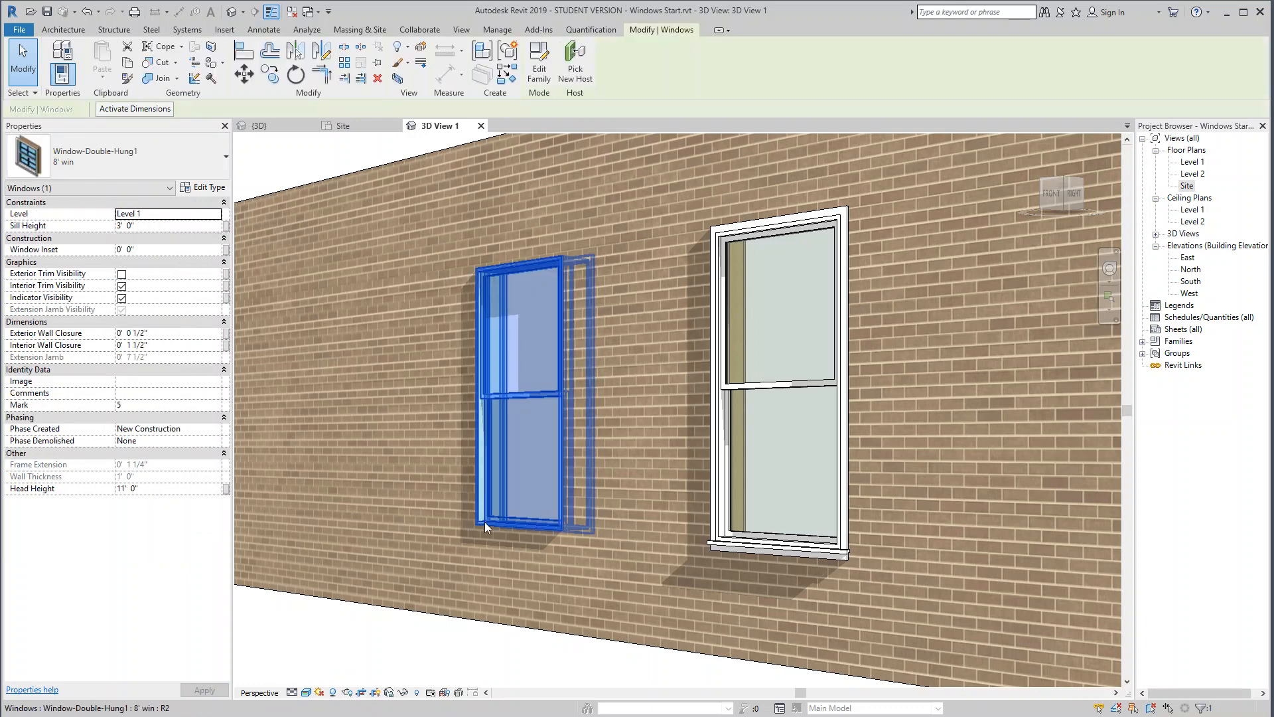
{"action": "left_click", "coordinate": [123, 251]}
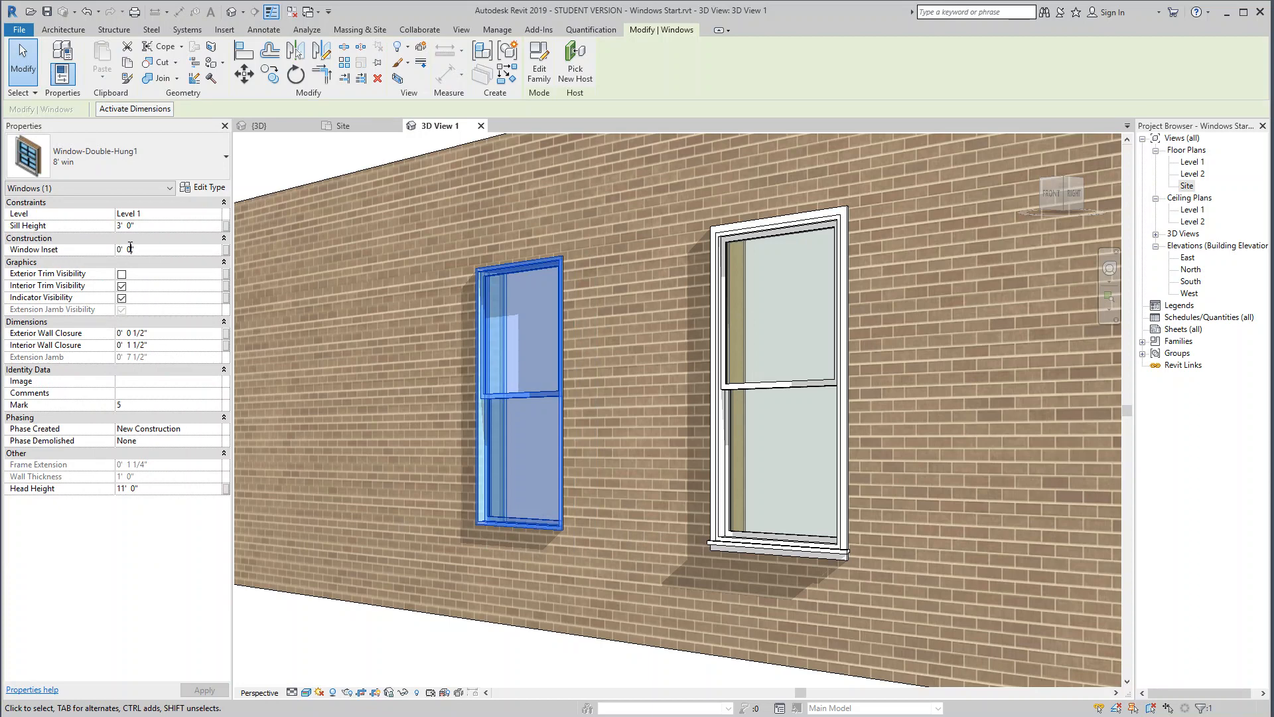
{"action": "type", "text": "1"}
{"action": "left_click", "coordinate": [203, 690]}
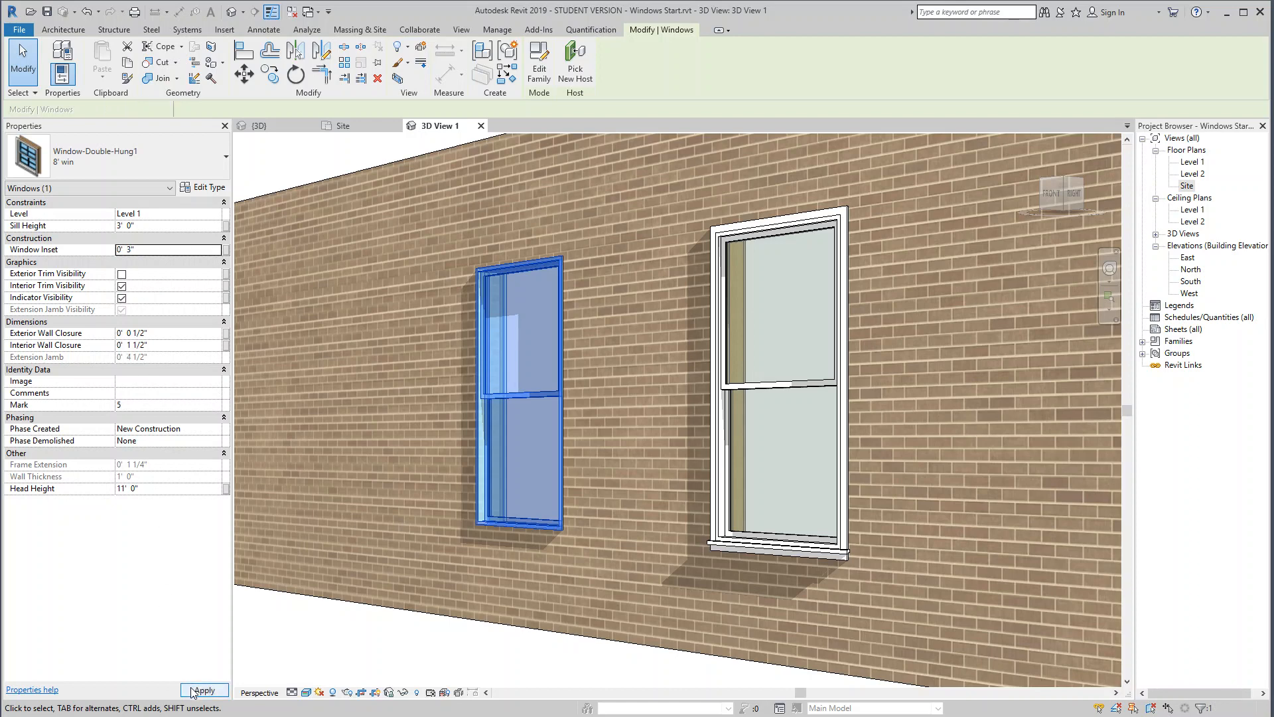
{"action": "left_click", "coordinate": [316, 667]}
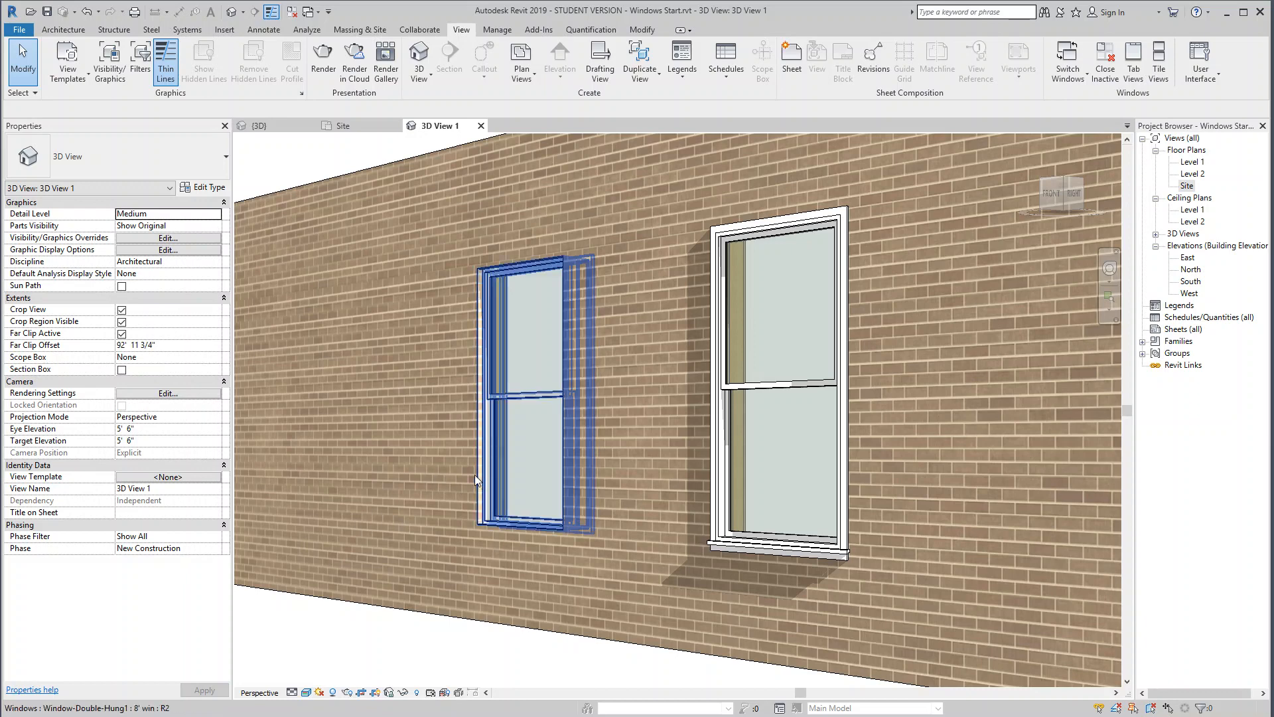
{"action": "scroll", "coordinate": [445, 446], "scroll_direction": "up", "scroll_amount": 4}
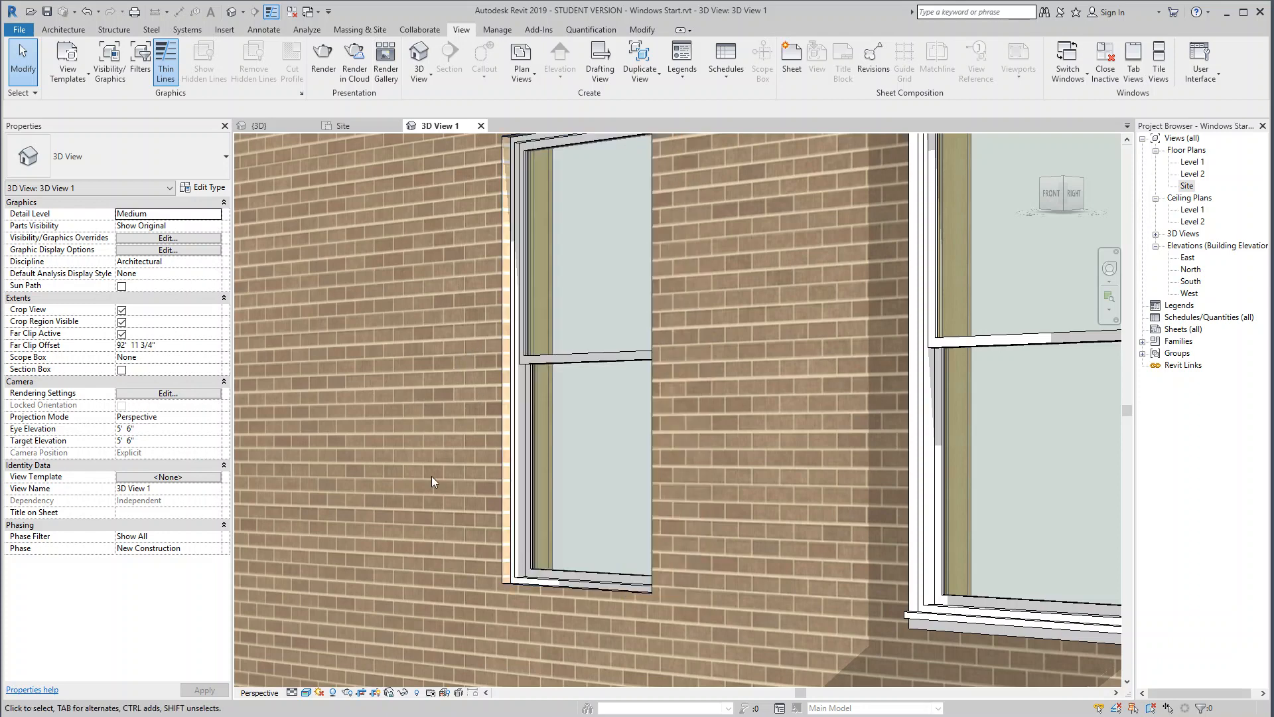
{"action": "scroll", "coordinate": [432, 476], "scroll_direction": "down", "scroll_amount": 5}
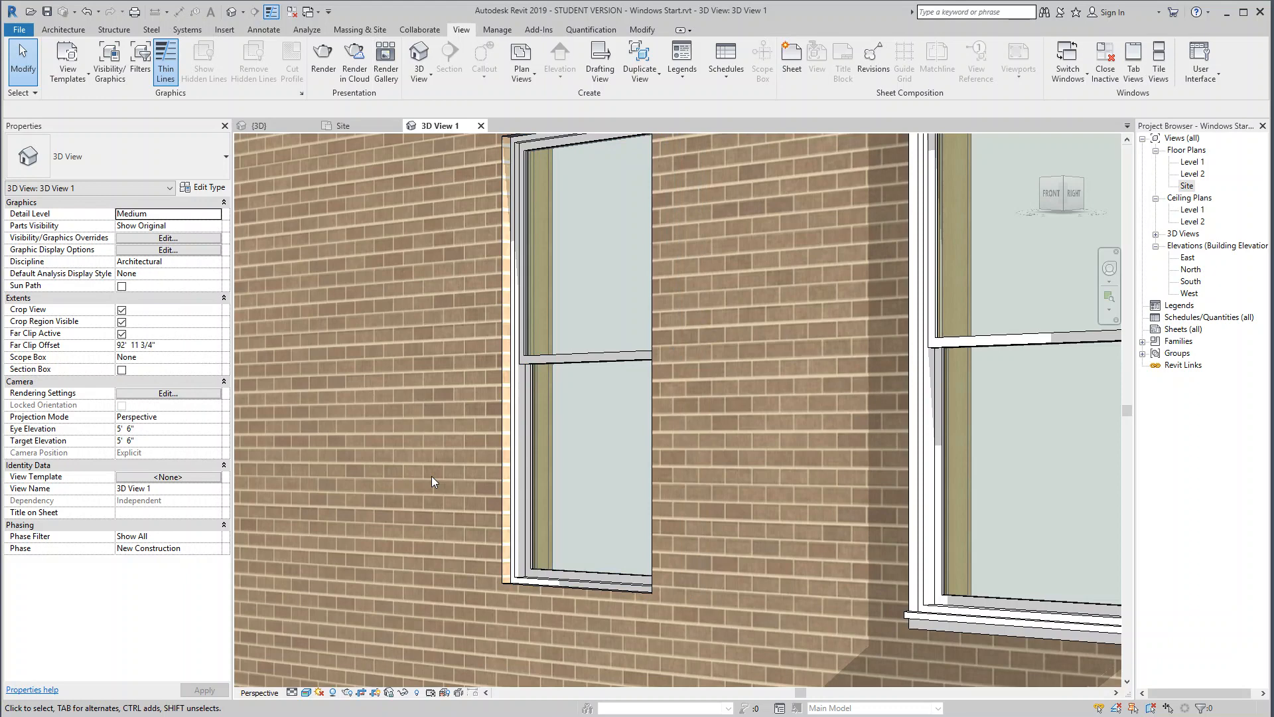